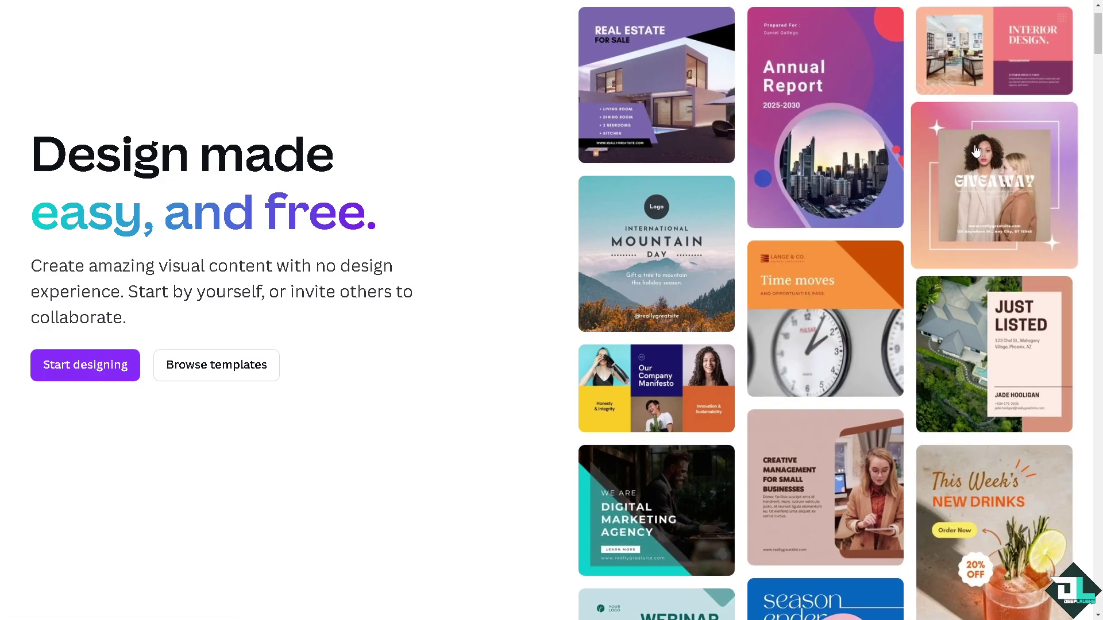
# Sign in to Canva with email through the other sign-in options to open the blank design.
pyautogui.scroll(1, 1020, 23)
pyautogui.click(1019, 23)
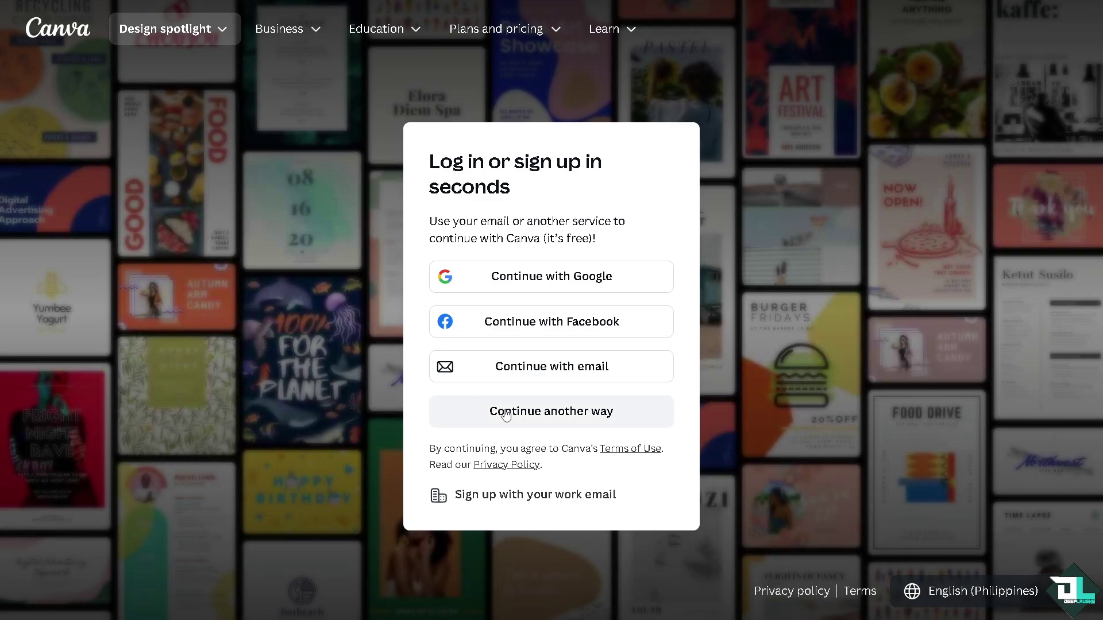
pyautogui.click(524, 409)
pyautogui.click(556, 426)
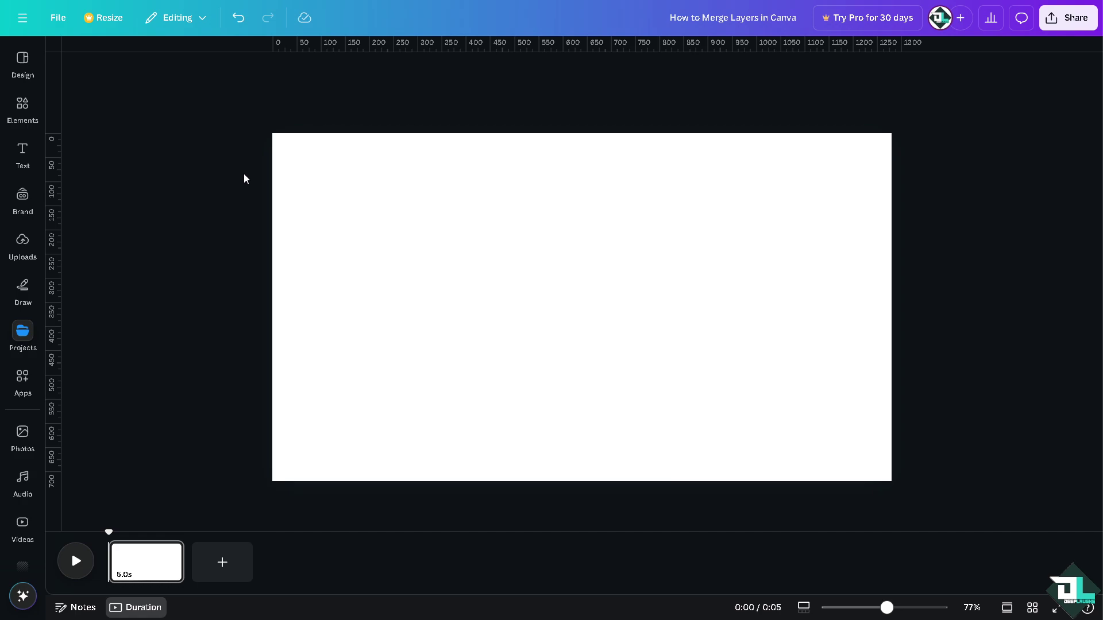
# Add the How to Merge Layers thumbnail from Uploads and centre it on the page.
pyautogui.click(33, 250)
pyautogui.click(136, 226)
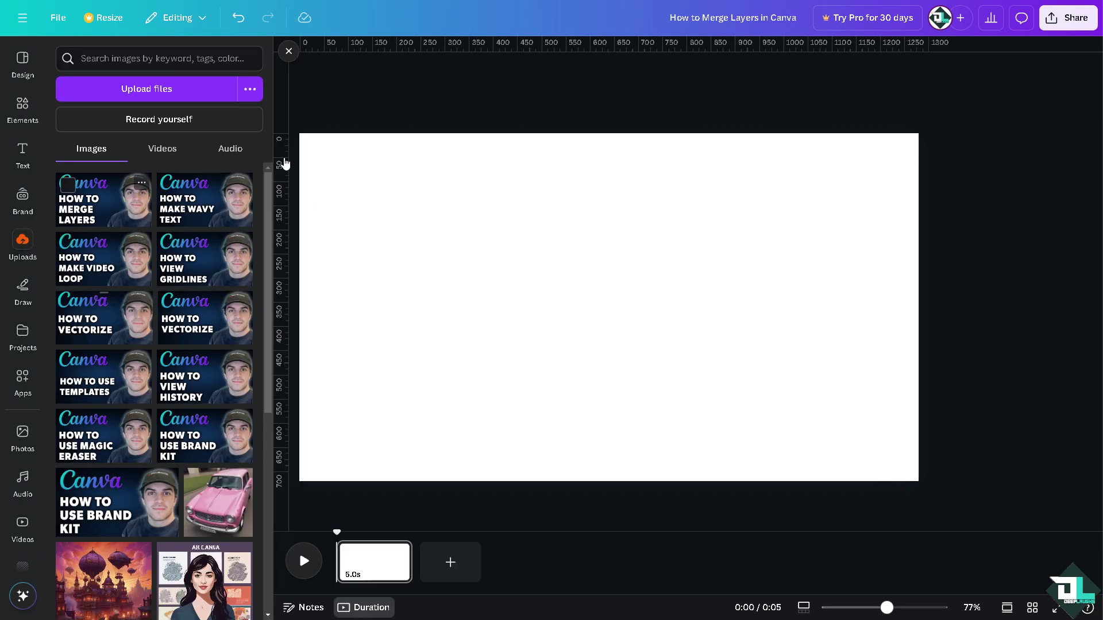
pyautogui.click(289, 51)
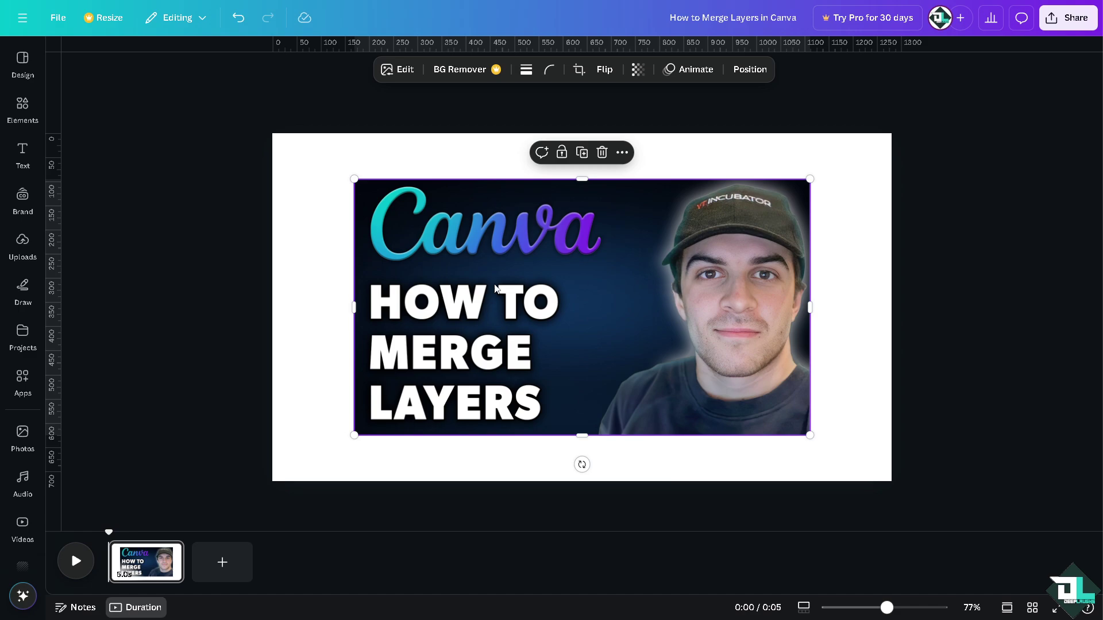
pyautogui.moveTo(496, 287); pyautogui.dragTo(497, 298)
# Add a green Soft Shadow heading reading 'HOW TO MERGE LAYERS IN CANVA' at size 50, placed at the top.
pyautogui.click(31, 151)
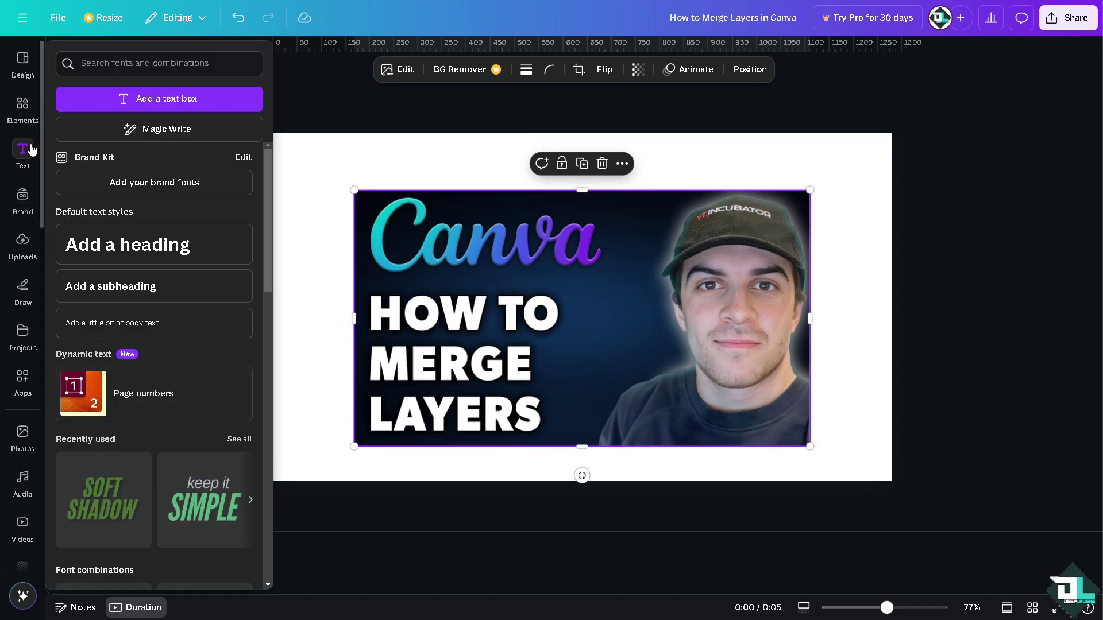
pyautogui.click(101, 511)
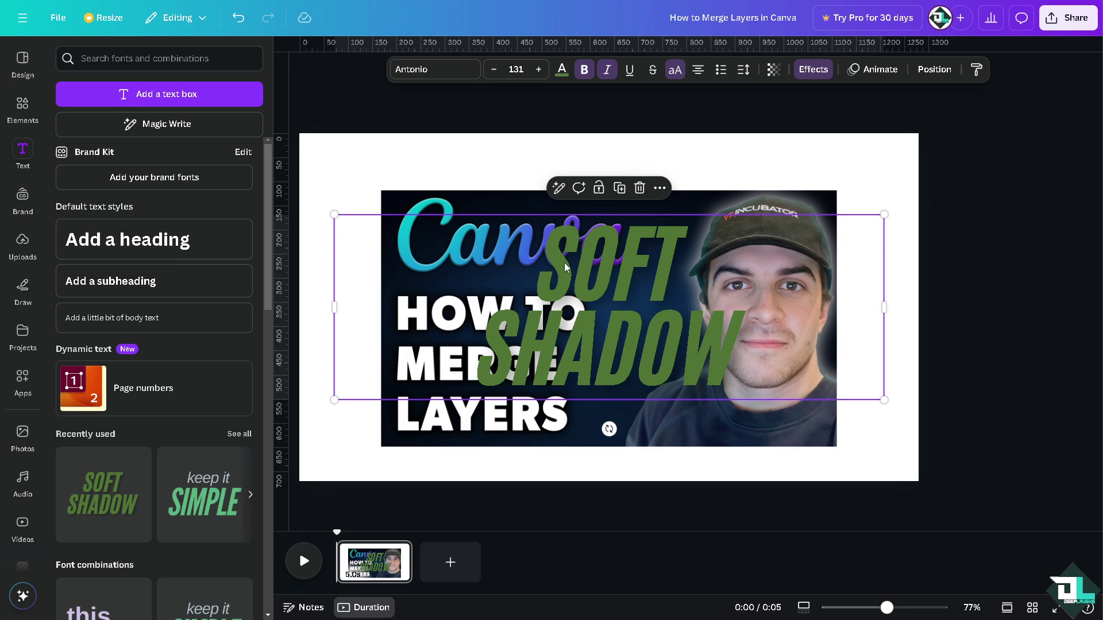
pyautogui.moveTo(564, 265); pyautogui.dragTo(528, 193)
pyautogui.doubleClick(541, 194)
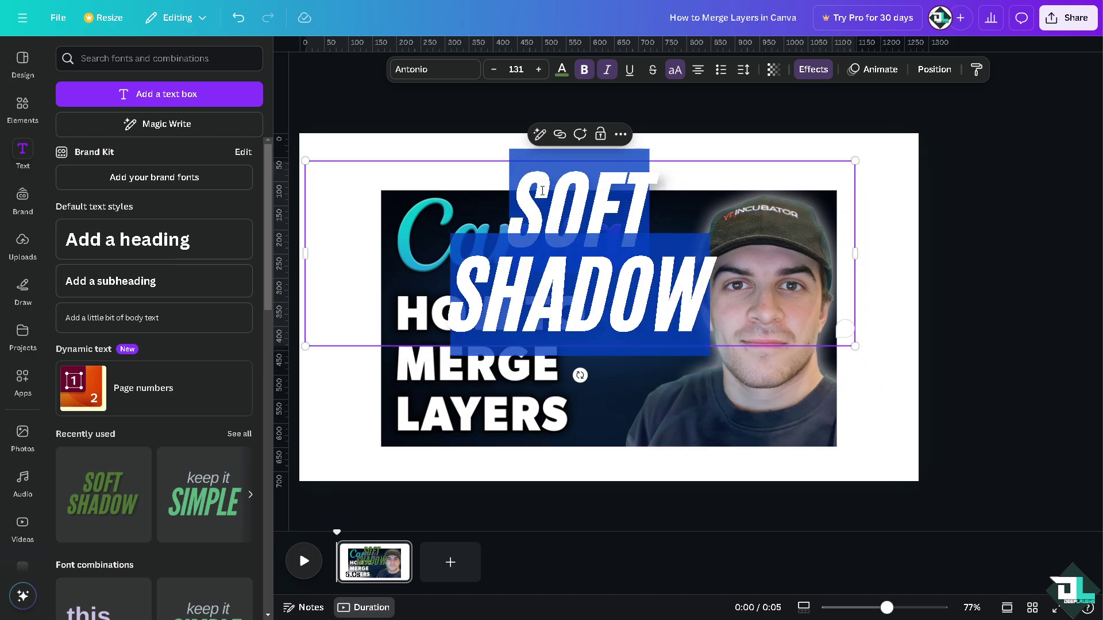
pyautogui.write('HOW TO MERGE LAYERS IN CANVA')
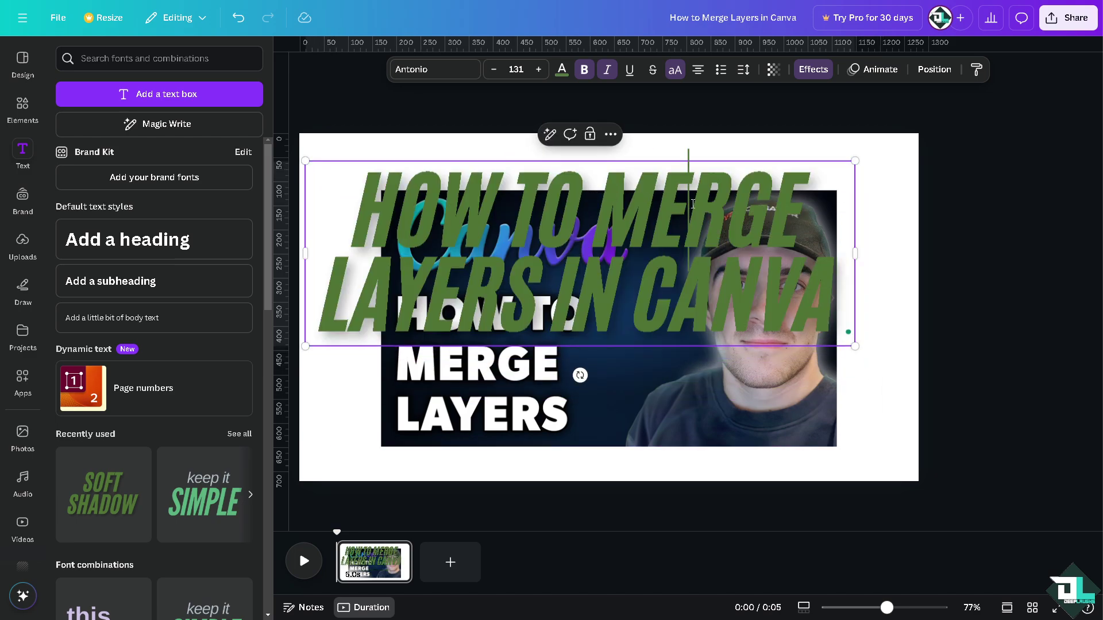
pyautogui.hotkey('ctrl', 'a')
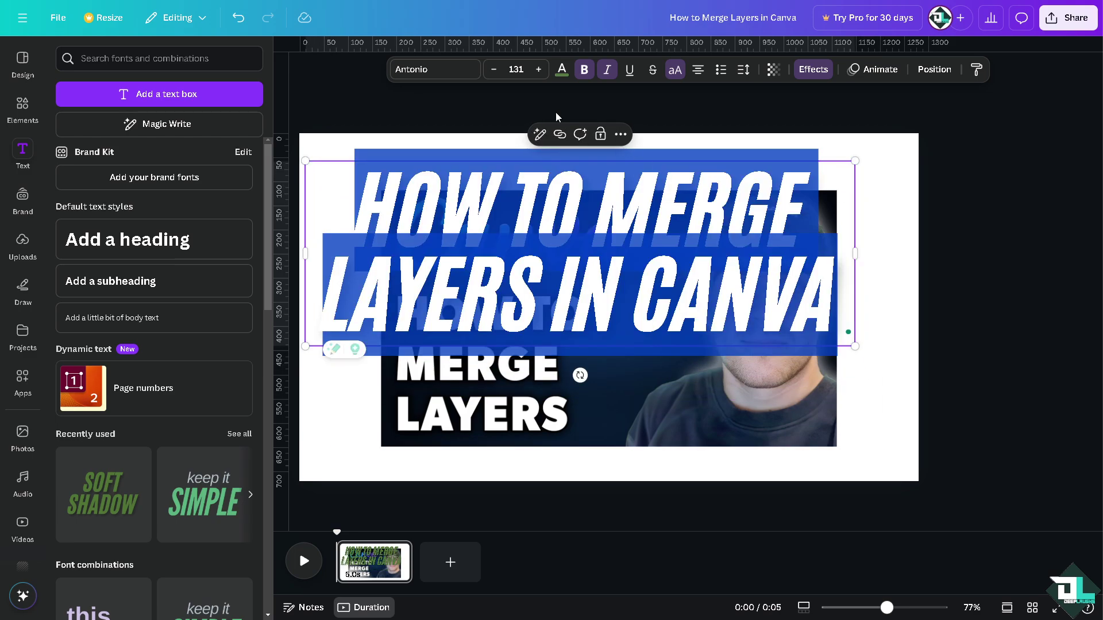
pyautogui.click(516, 69)
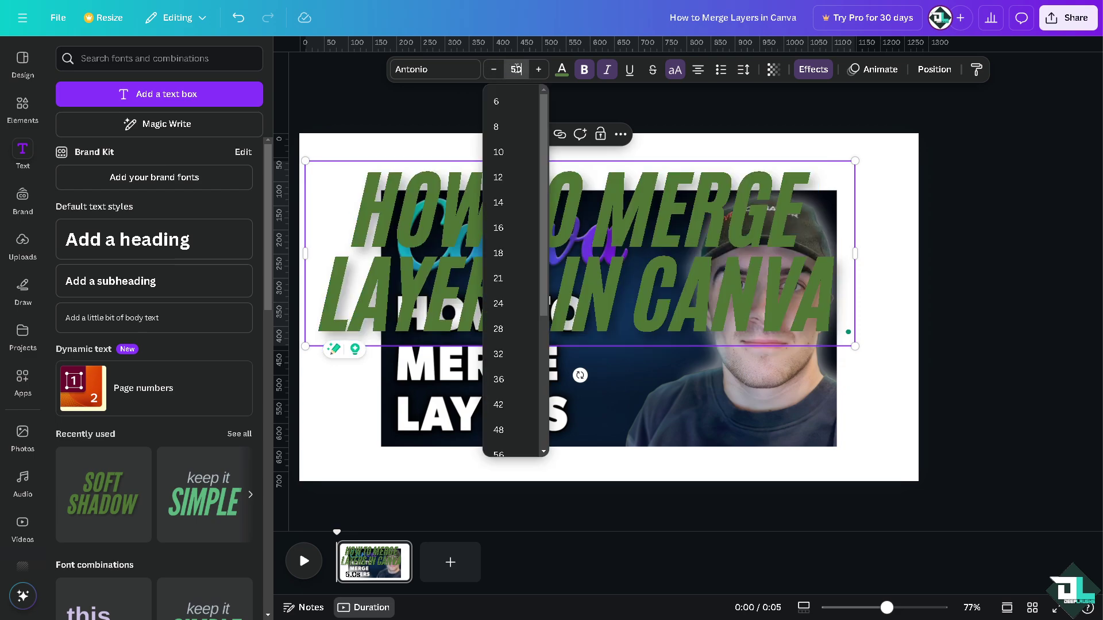
pyautogui.press('Return')
pyautogui.click(993, 231)
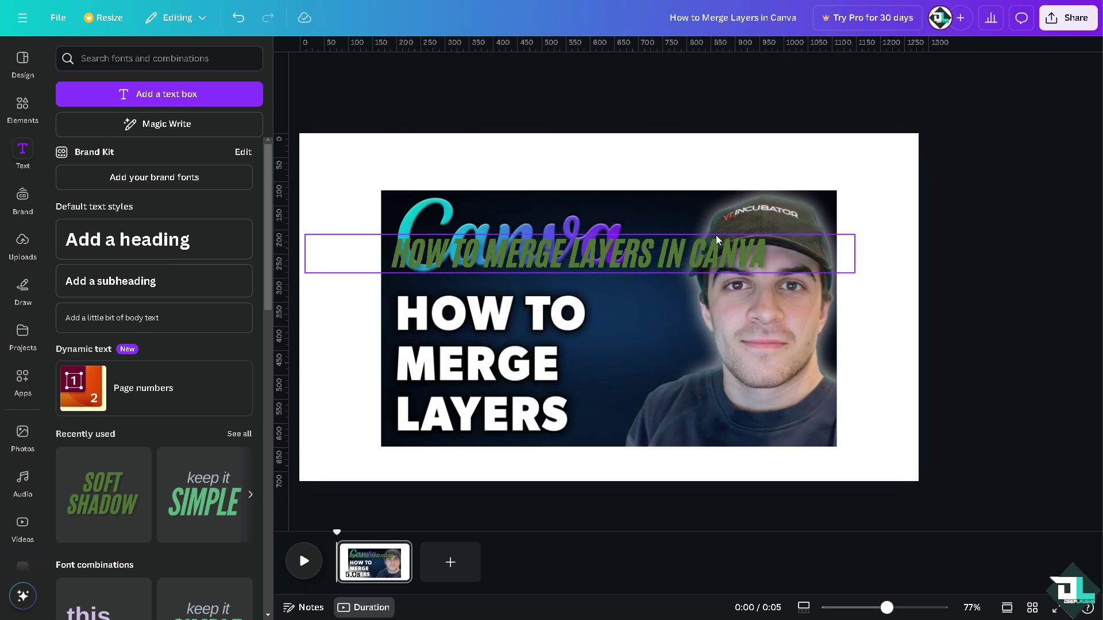
pyautogui.moveTo(671, 253); pyautogui.dragTo(697, 166)
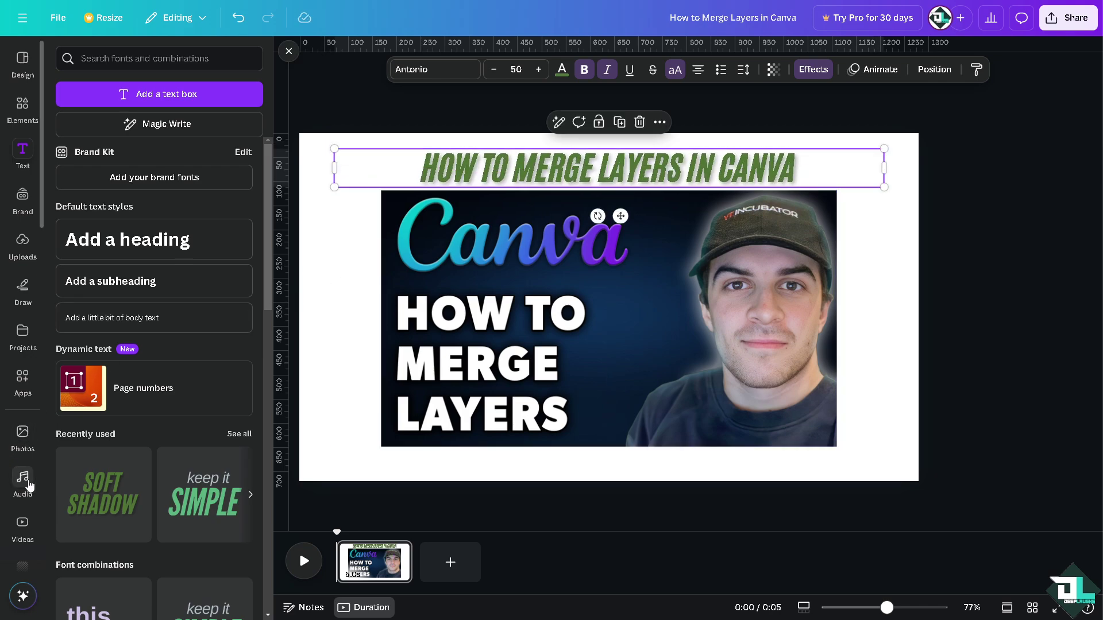
# Add the night city stock video, fit it to the page's left half and send it to back.
pyautogui.click(22, 526)
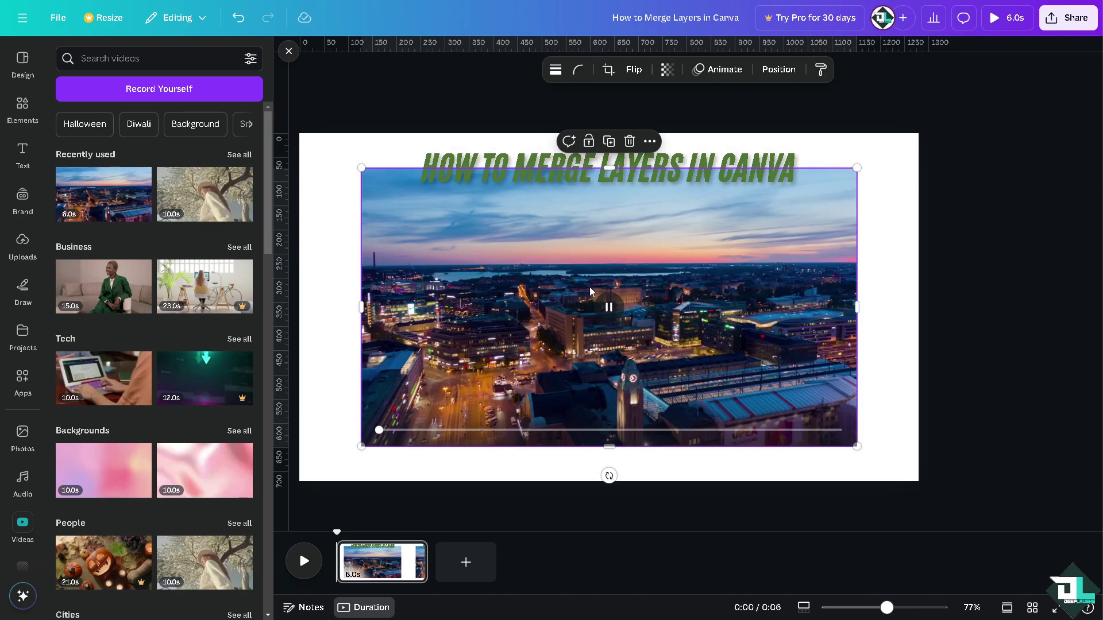
pyautogui.moveTo(714, 311); pyautogui.dragTo(653, 276)
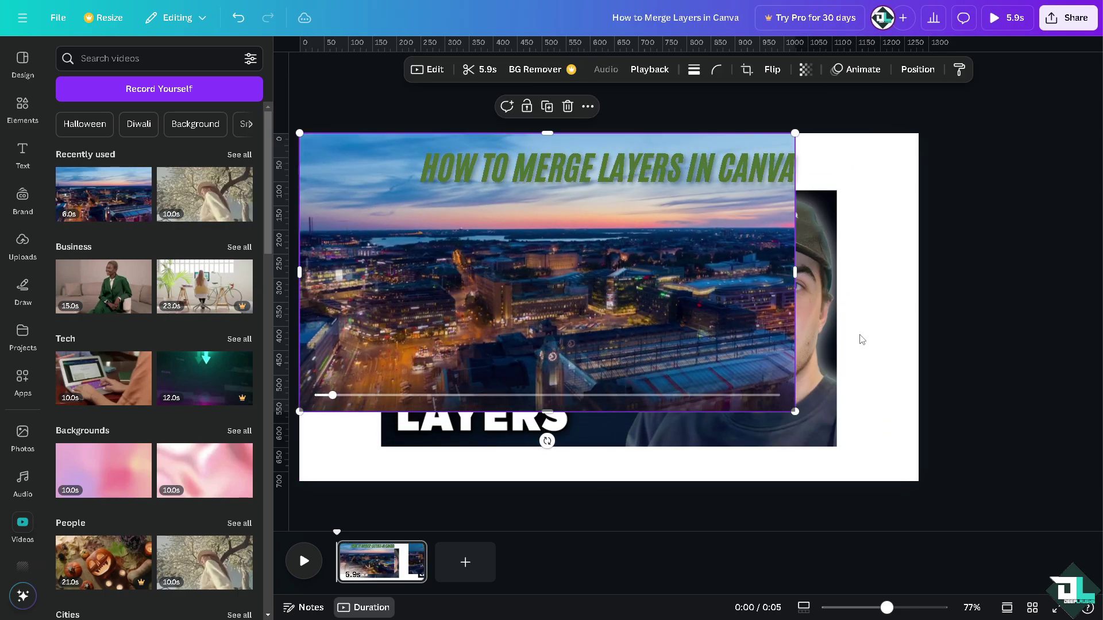
pyautogui.moveTo(795, 272); pyautogui.dragTo(626, 267)
pyautogui.moveTo(462, 411); pyautogui.dragTo(459, 485)
pyautogui.rightClick(411, 460)
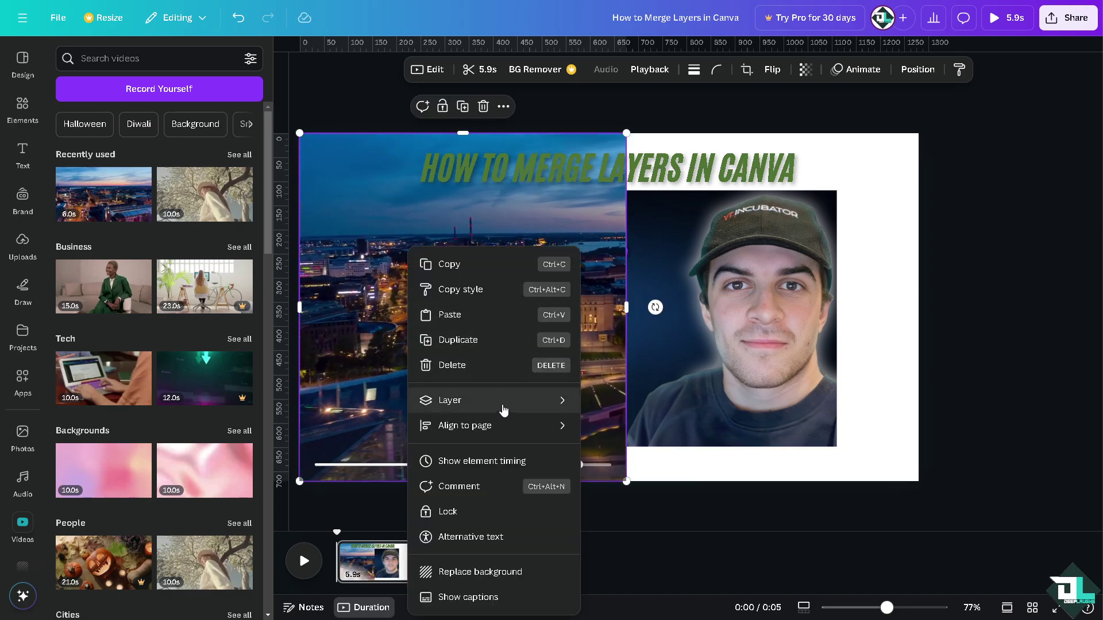
pyautogui.moveTo(502, 406)
pyautogui.click(629, 476)
pyautogui.click(1027, 328)
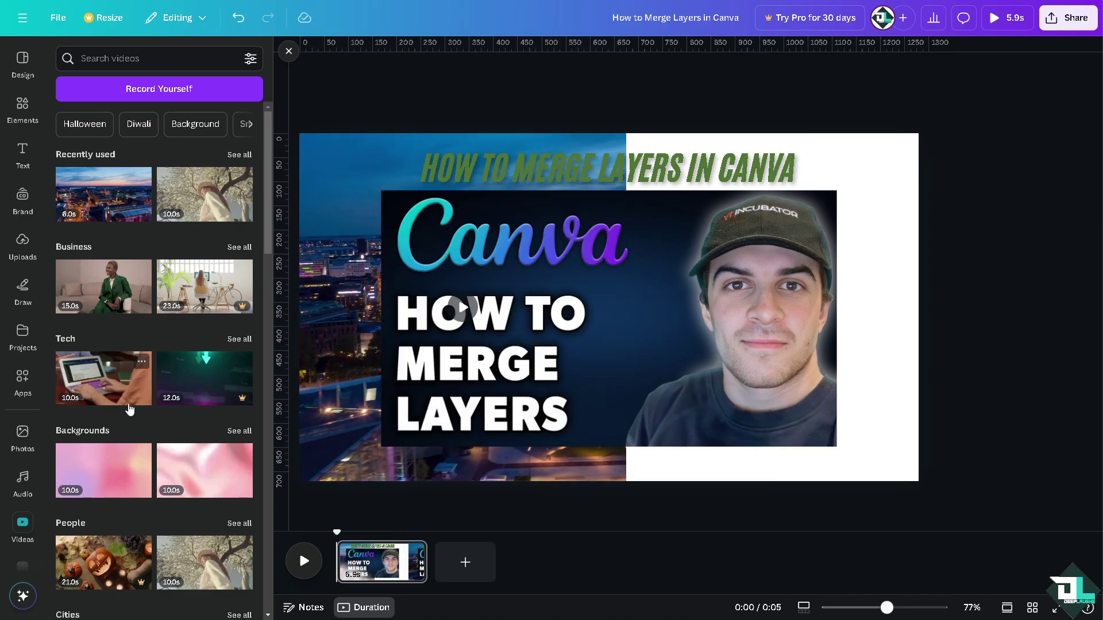
# Add the snowy forest aerial video on the right half and send it behind everything.
pyautogui.scroll(-10, 157, 409)
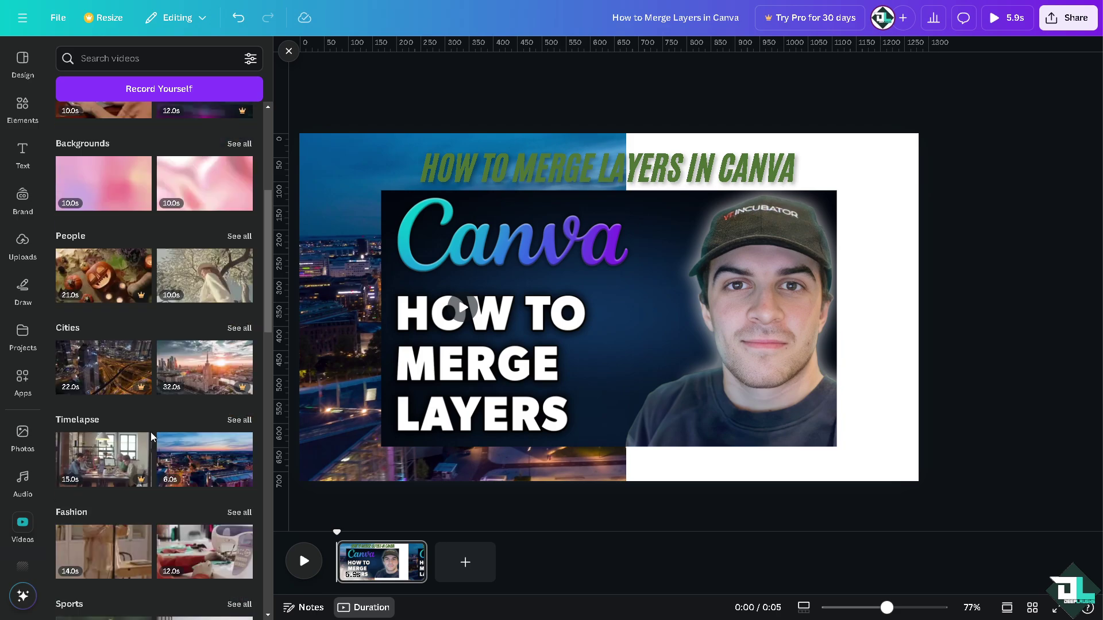
pyautogui.scroll(-1, 152, 440)
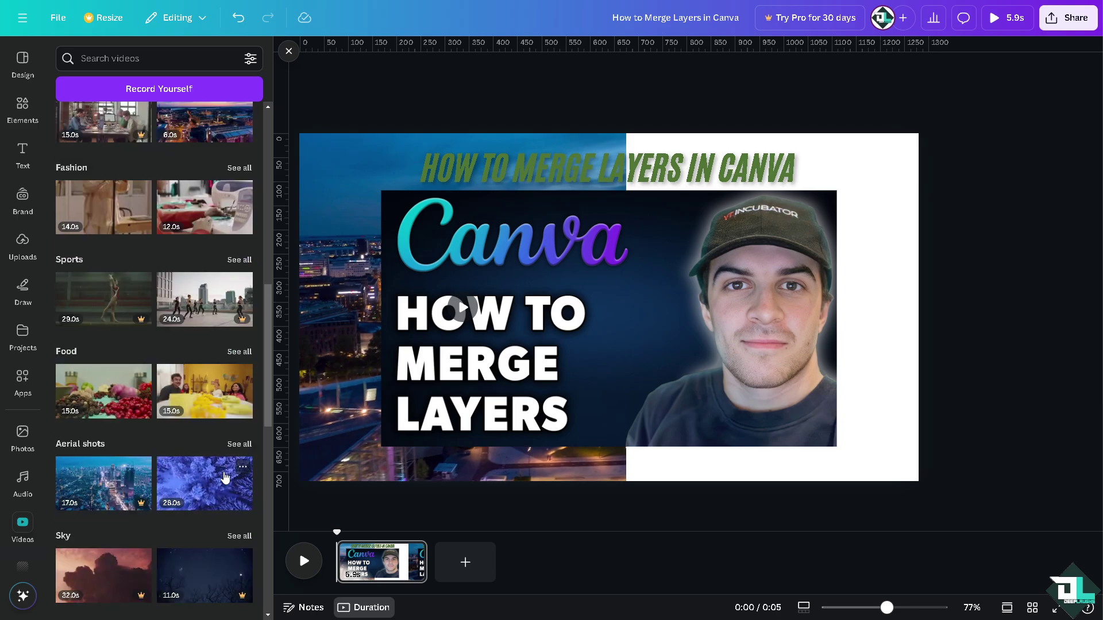
pyautogui.click(205, 483)
pyautogui.moveTo(690, 283); pyautogui.dragTo(924, 247)
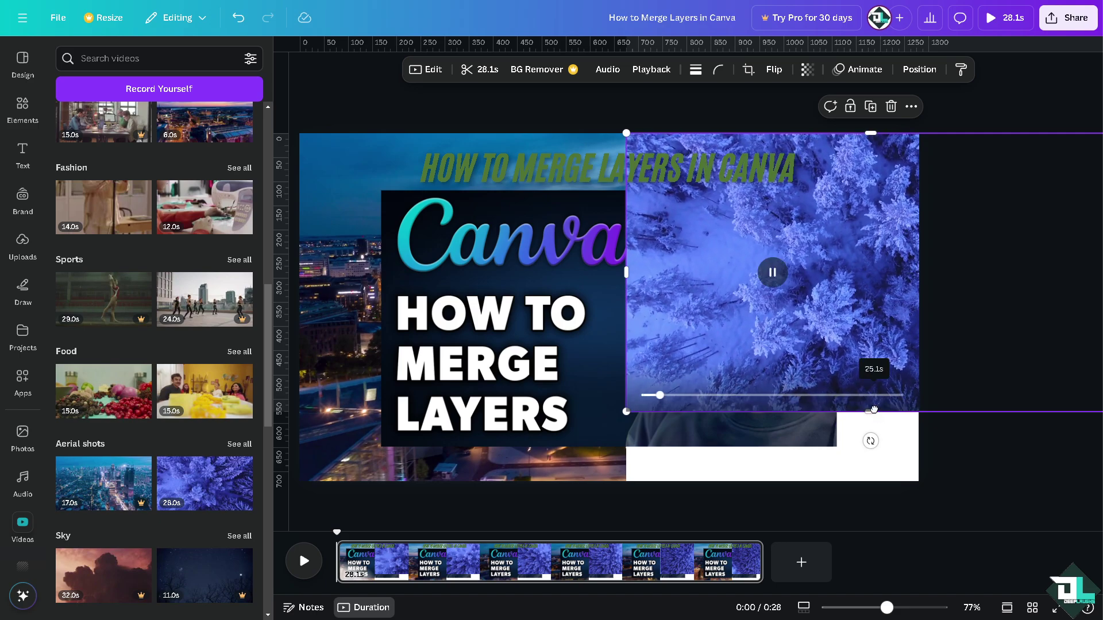
pyautogui.moveTo(871, 412); pyautogui.dragTo(868, 487)
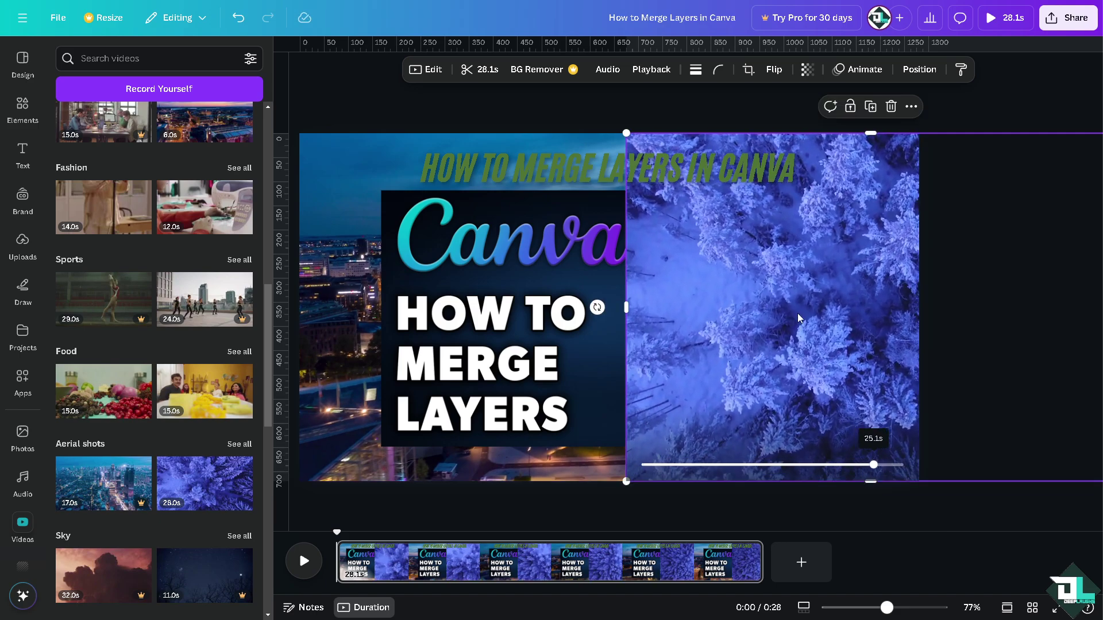
pyautogui.rightClick(799, 248)
pyautogui.moveTo(867, 409)
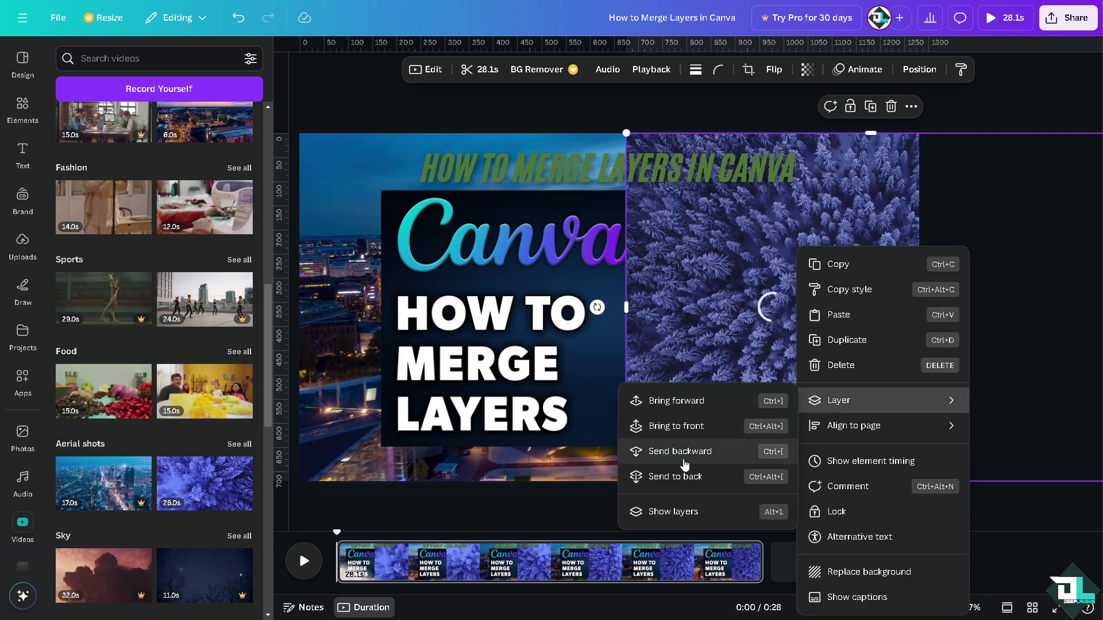
pyautogui.click(677, 477)
pyautogui.click(358, 97)
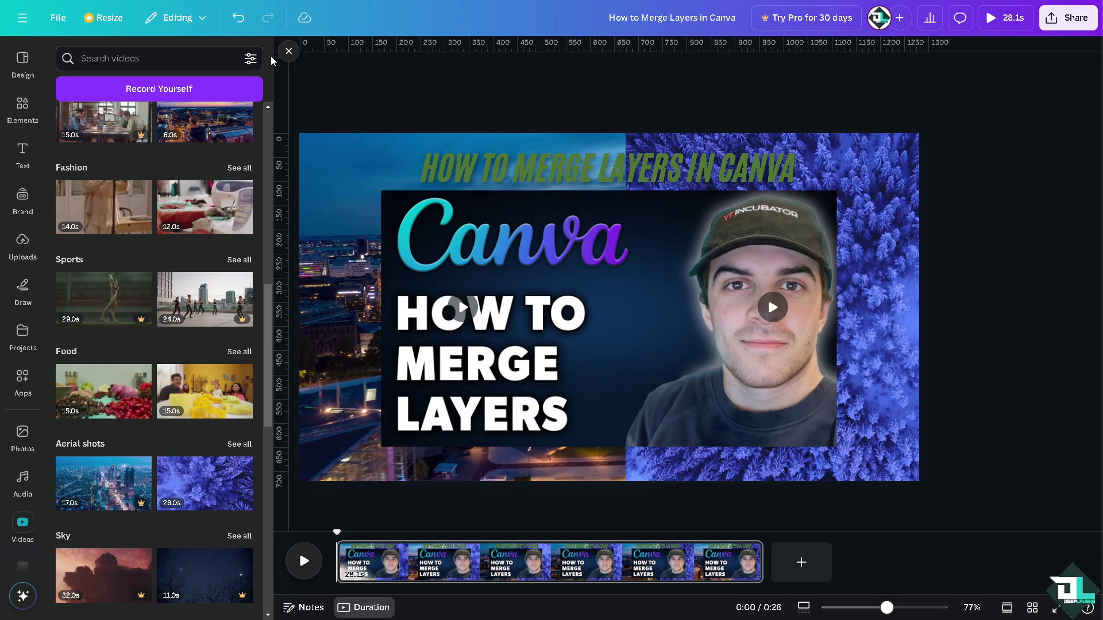
pyautogui.click(287, 51)
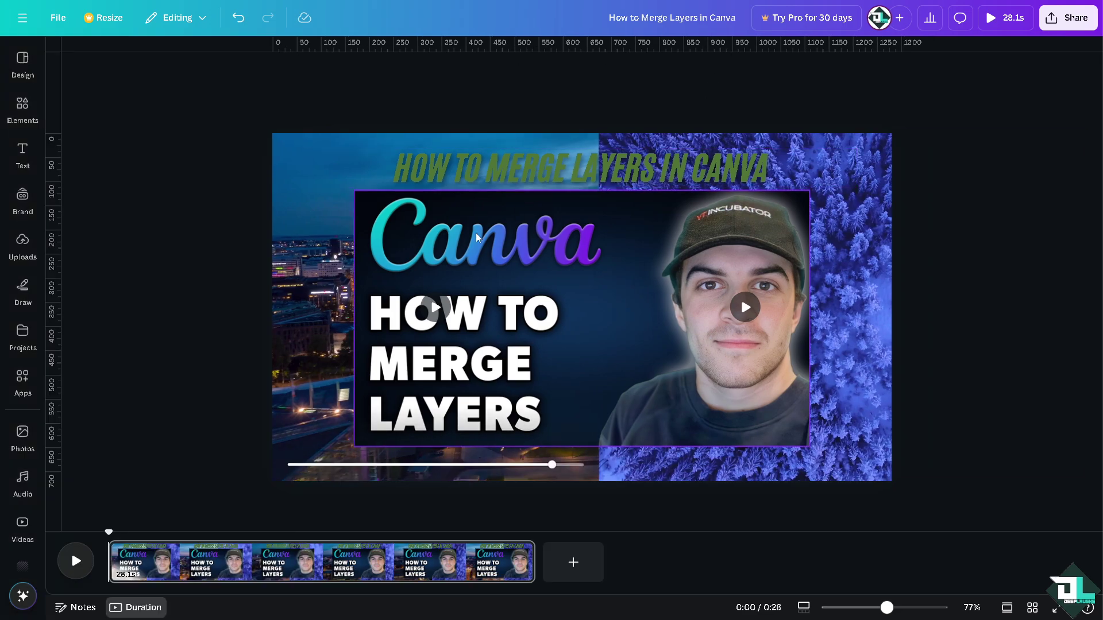
pyautogui.click(632, 402)
pyautogui.click(734, 70)
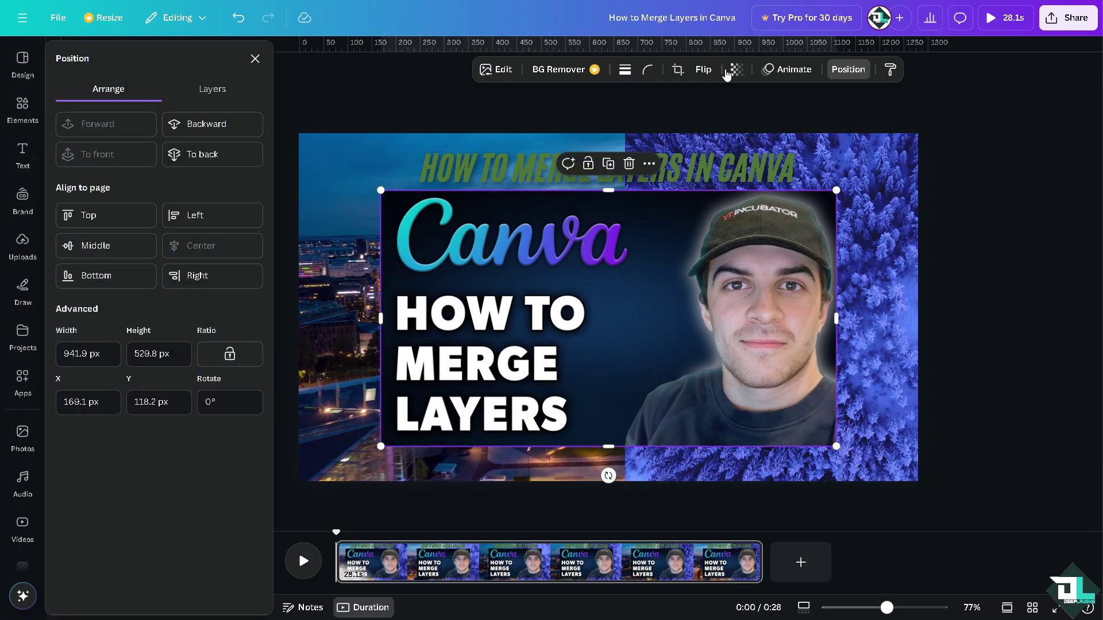
pyautogui.click(222, 93)
pyautogui.click(177, 172)
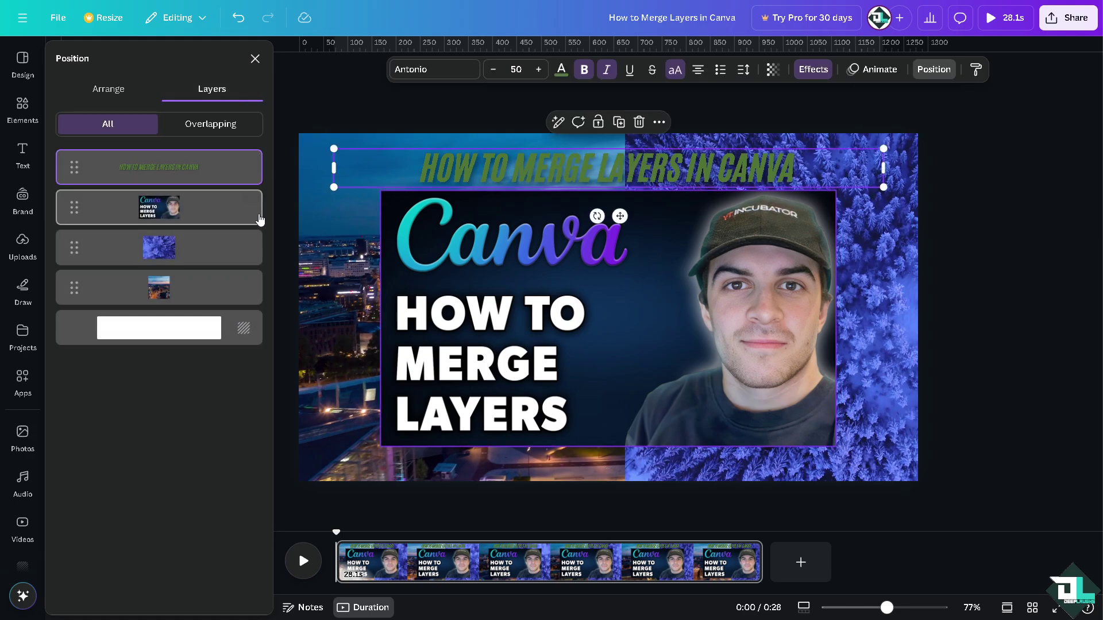
pyautogui.click(202, 217)
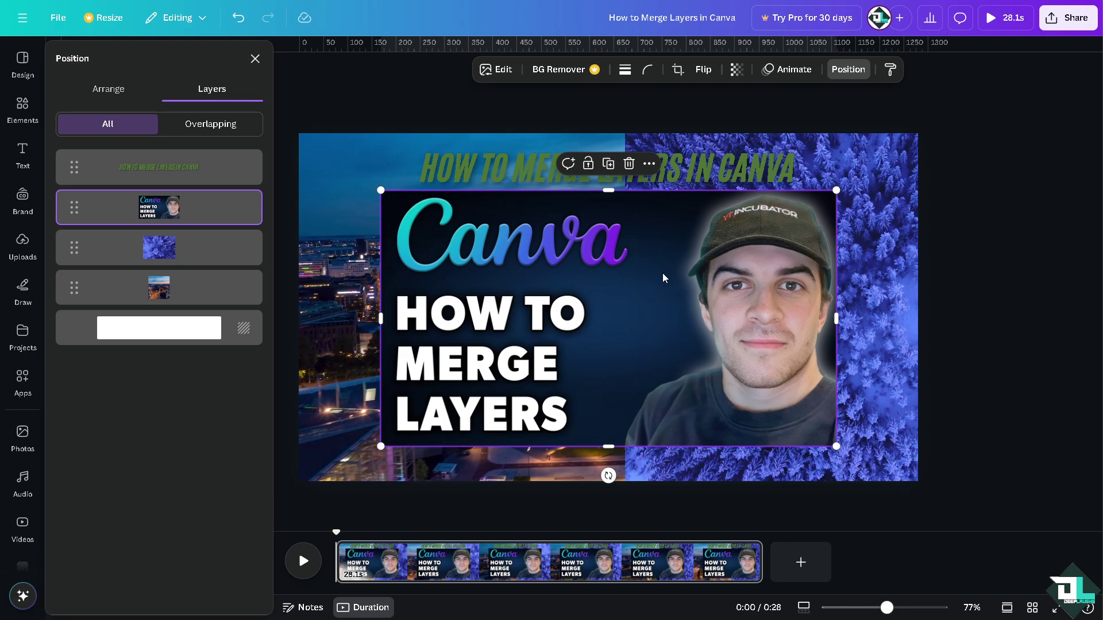
pyautogui.click(166, 255)
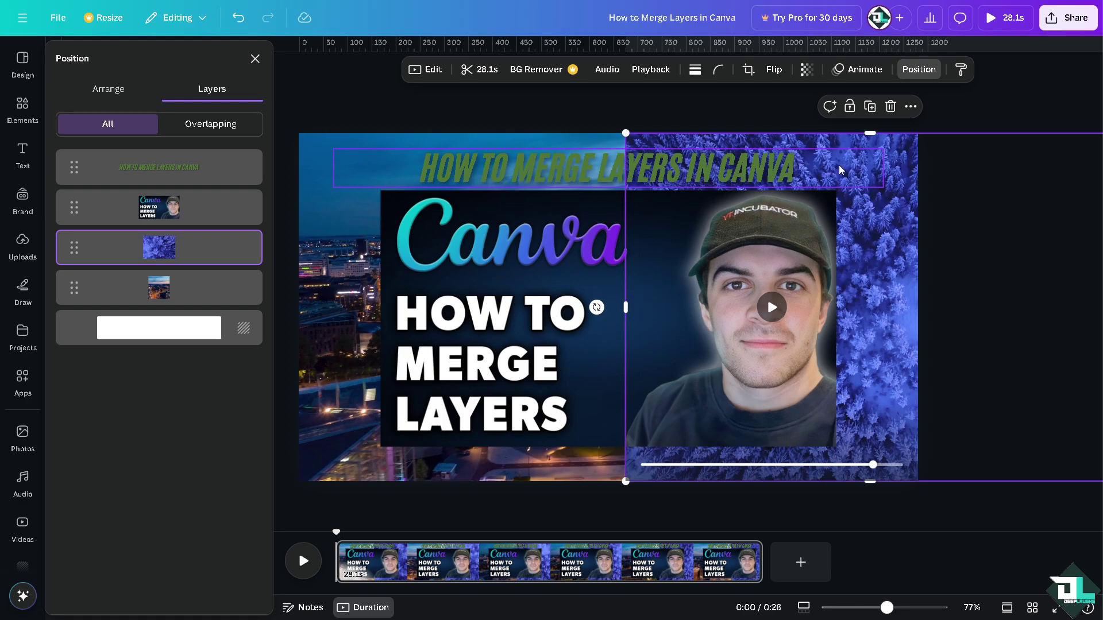
pyautogui.click(156, 295)
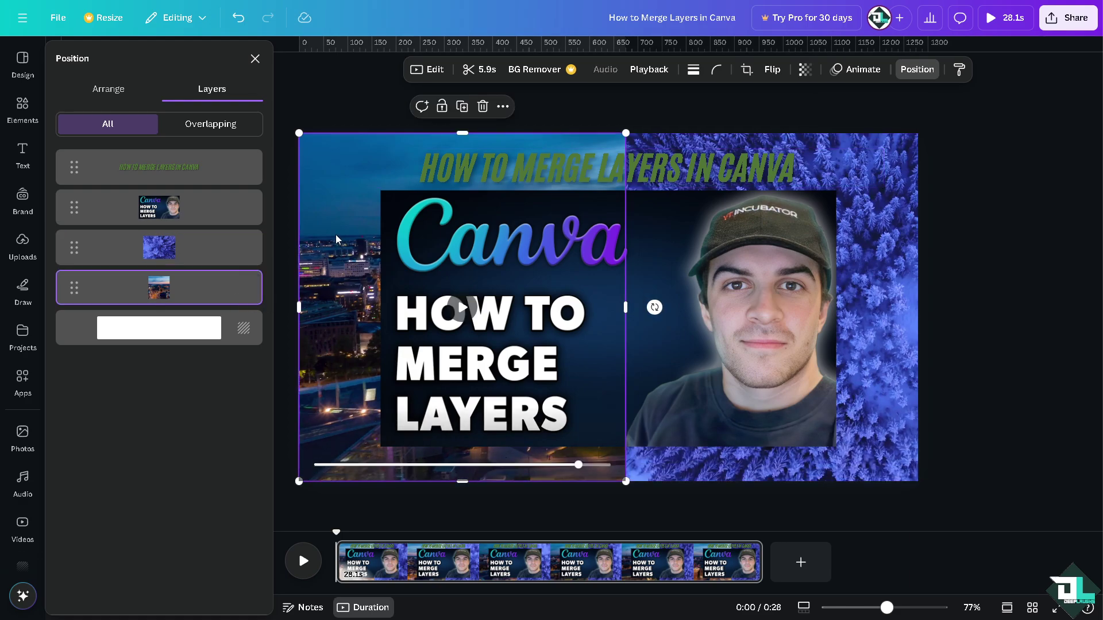
pyautogui.click(319, 92)
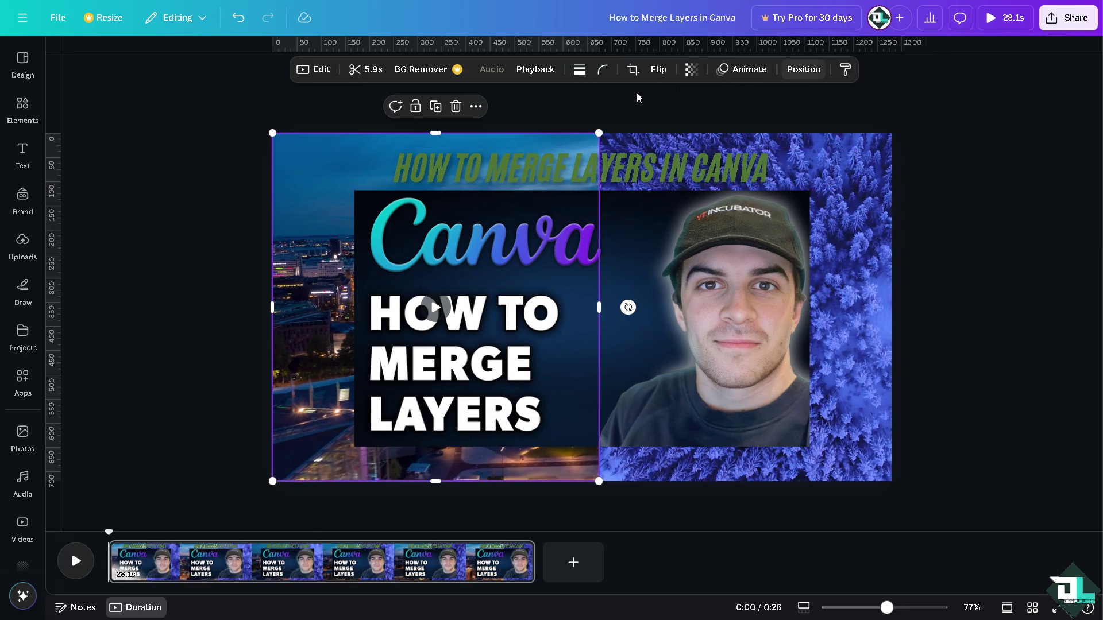
# Marquee-select the heading, thumbnail and both background videos across the whole page.
pyautogui.click(236, 106)
pyautogui.moveTo(284, 137); pyautogui.dragTo(850, 369)
pyautogui.click(951, 108)
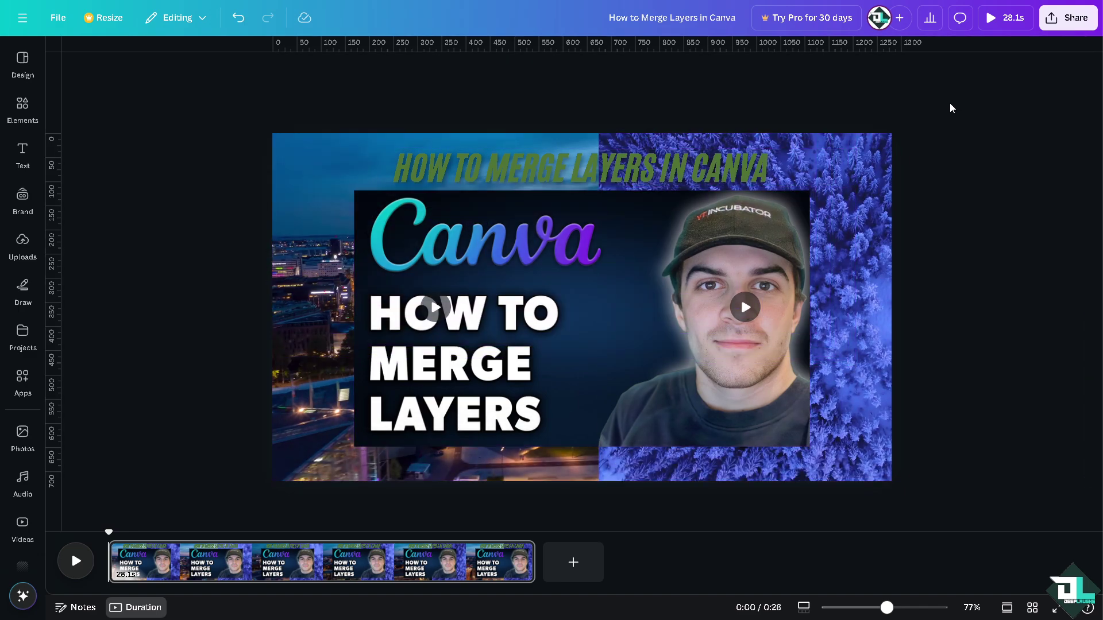
pyautogui.moveTo(211, 93); pyautogui.dragTo(980, 505)
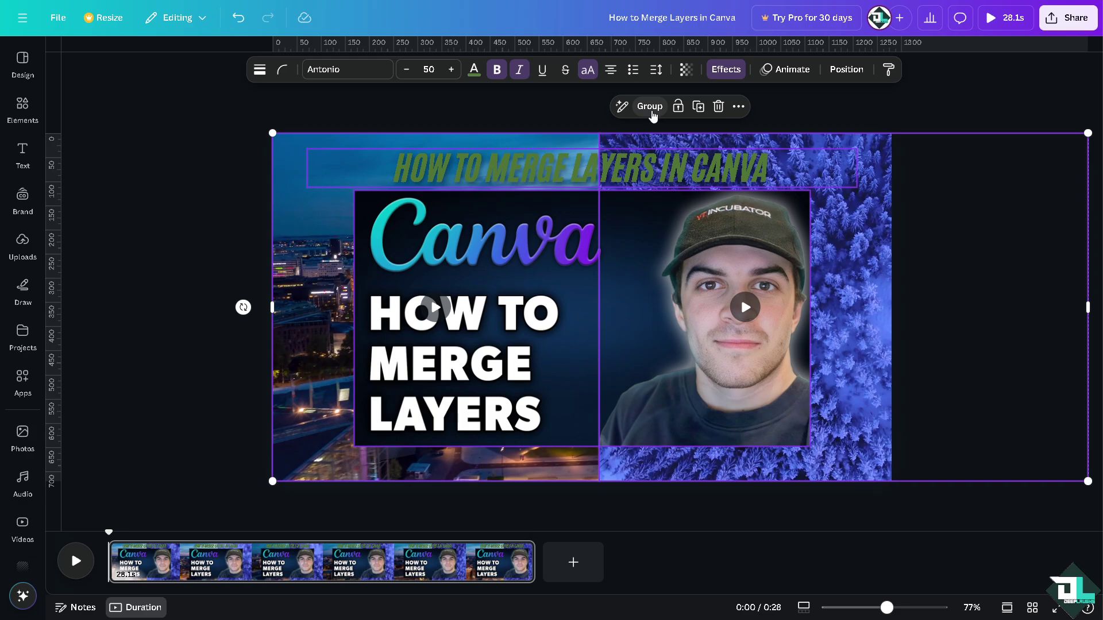
# Group the heading, thumbnail and both videos into one group, then move it on the page.
pyautogui.click(652, 111)
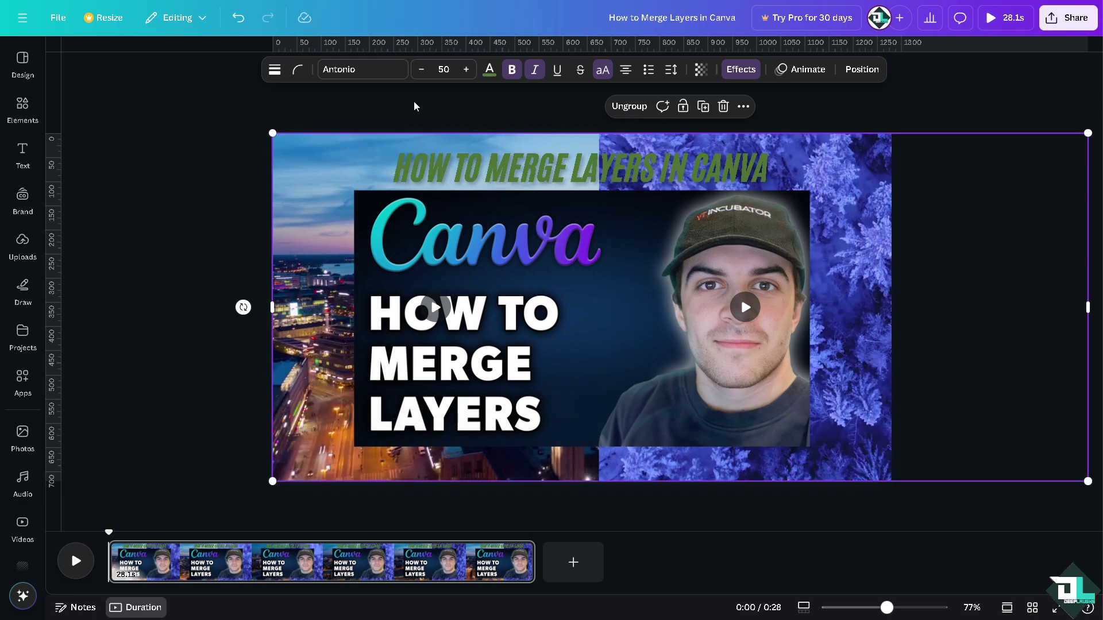
pyautogui.hotkey('ctrl', 'z')
pyautogui.click(339, 155)
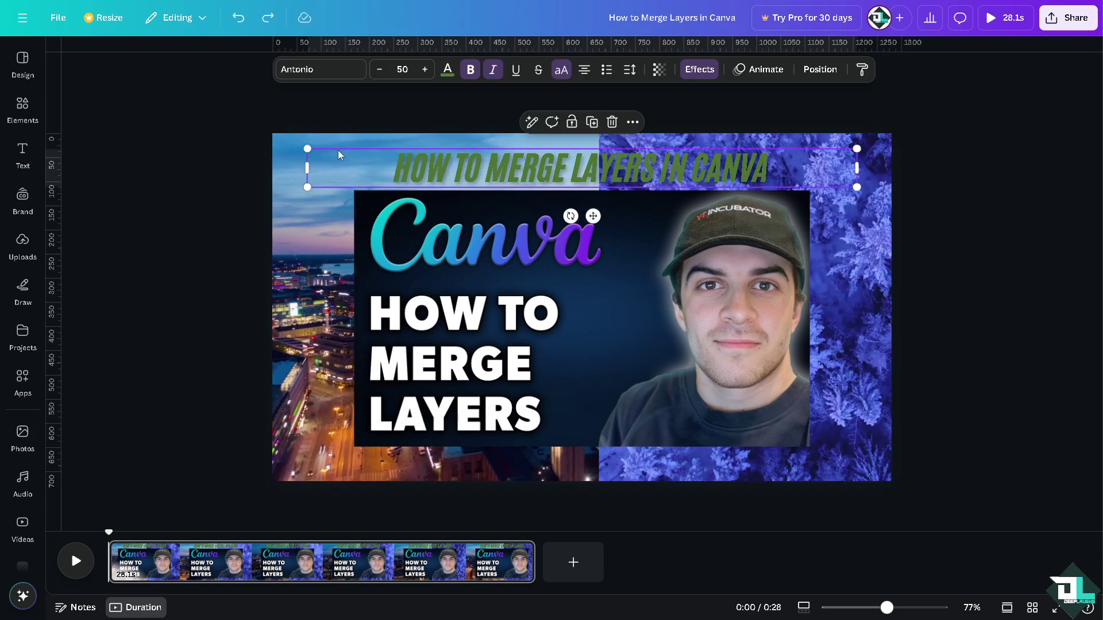
pyautogui.click(664, 143)
pyautogui.click(716, 217)
pyautogui.moveTo(207, 114); pyautogui.dragTo(971, 501)
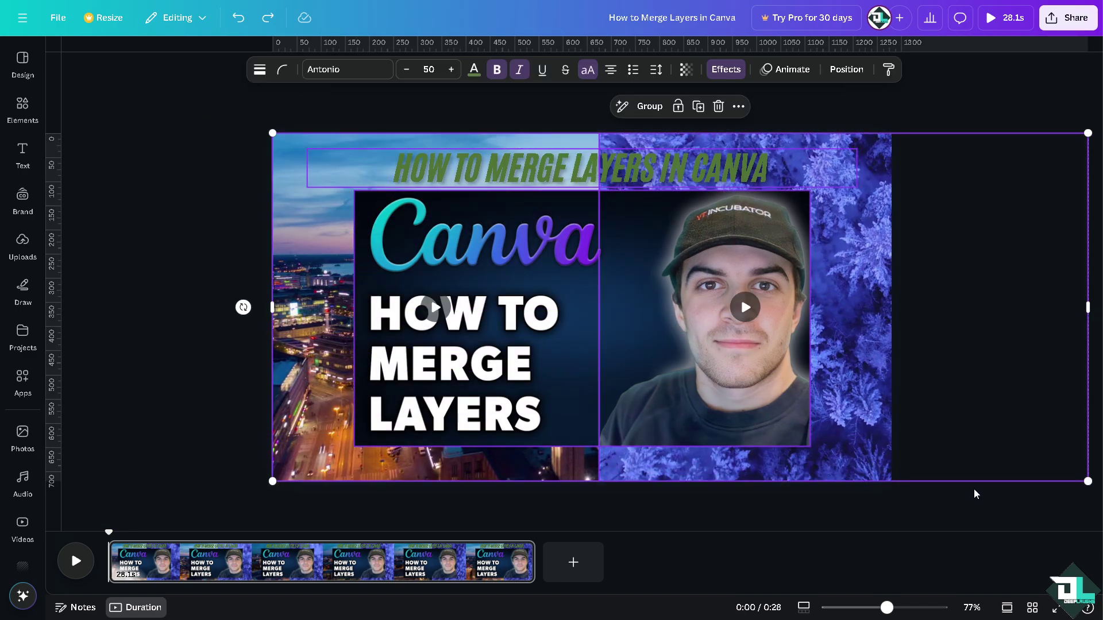
pyautogui.click(650, 107)
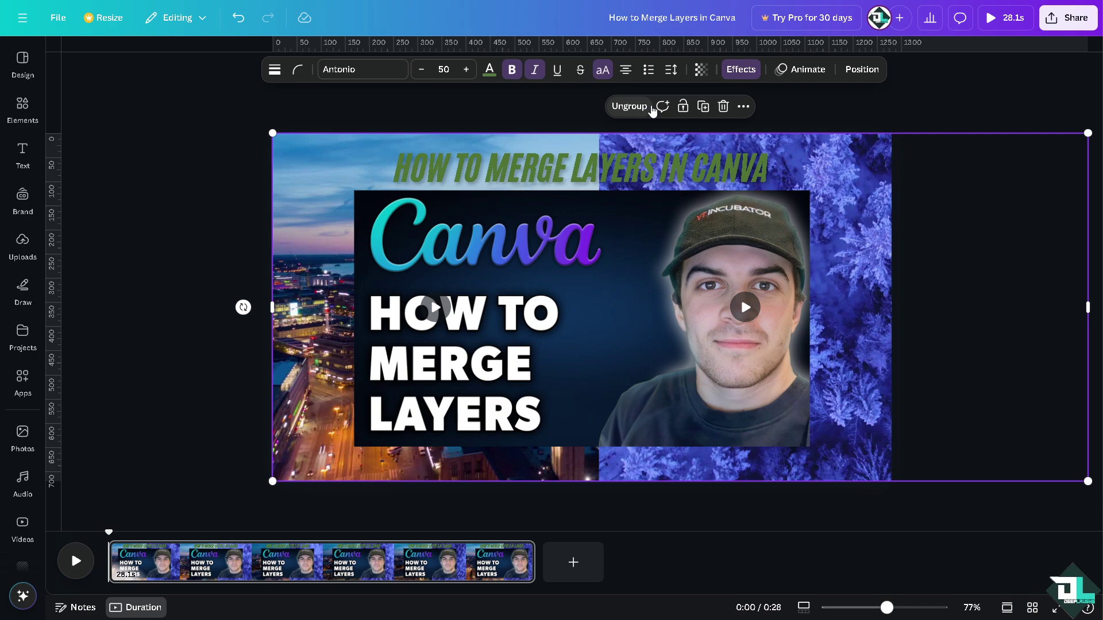
pyautogui.moveTo(431, 305); pyautogui.dragTo(493, 229)
# Shrink the group and move it to the page's top-left corner.
pyautogui.moveTo(272, 134); pyautogui.dragTo(582, 266)
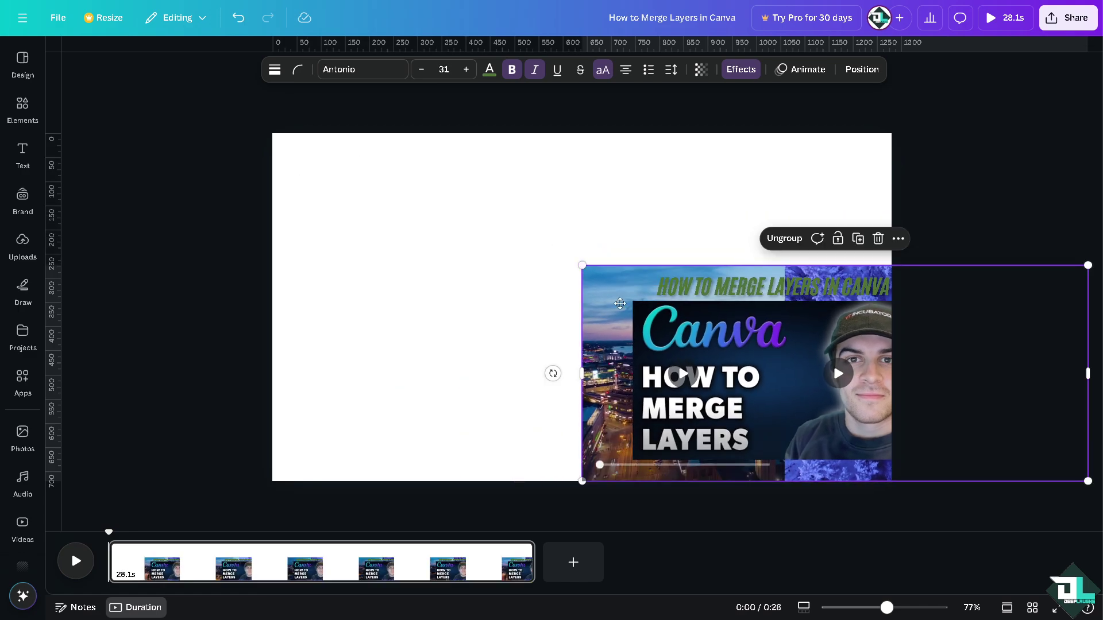
pyautogui.moveTo(620, 304); pyautogui.dragTo(469, 215)
pyautogui.moveTo(779, 349); pyautogui.dragTo(837, 229)
# Duplicate the group beside the original and group both copies together.
pyautogui.hotkey('ctrl', 'd')
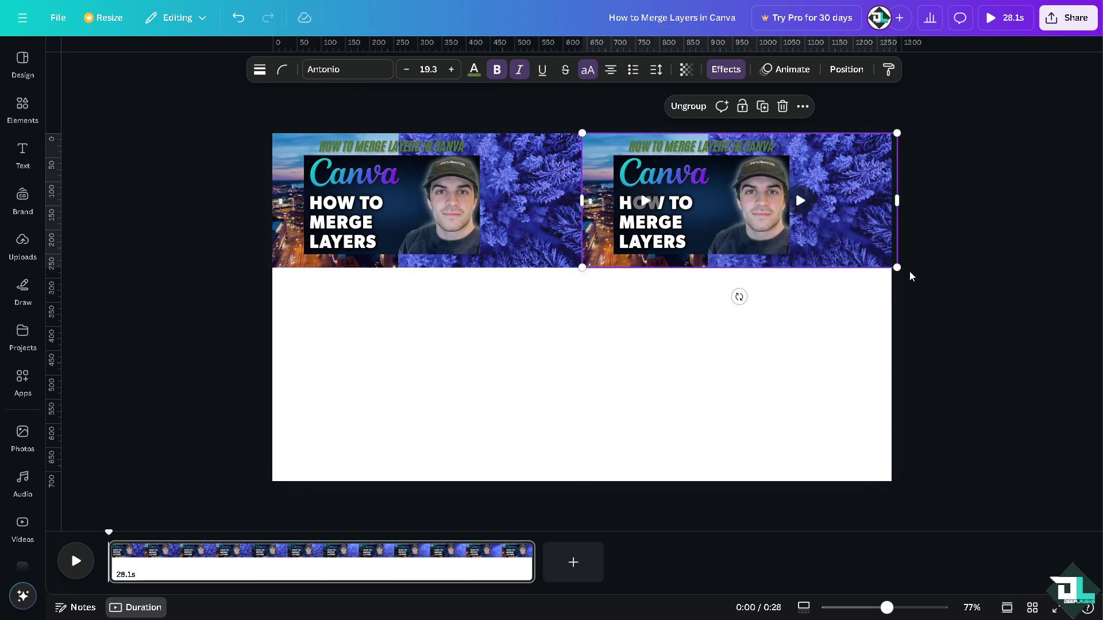
pyautogui.moveTo(910, 277); pyautogui.dragTo(908, 275)
pyautogui.click(798, 362)
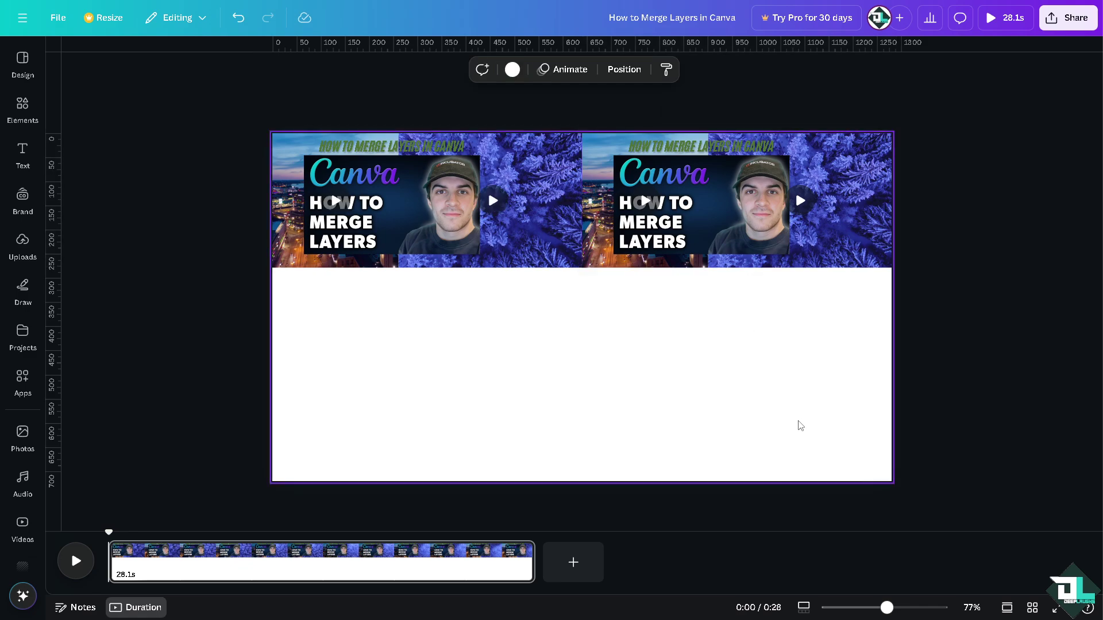
pyautogui.moveTo(799, 417); pyautogui.dragTo(474, 231)
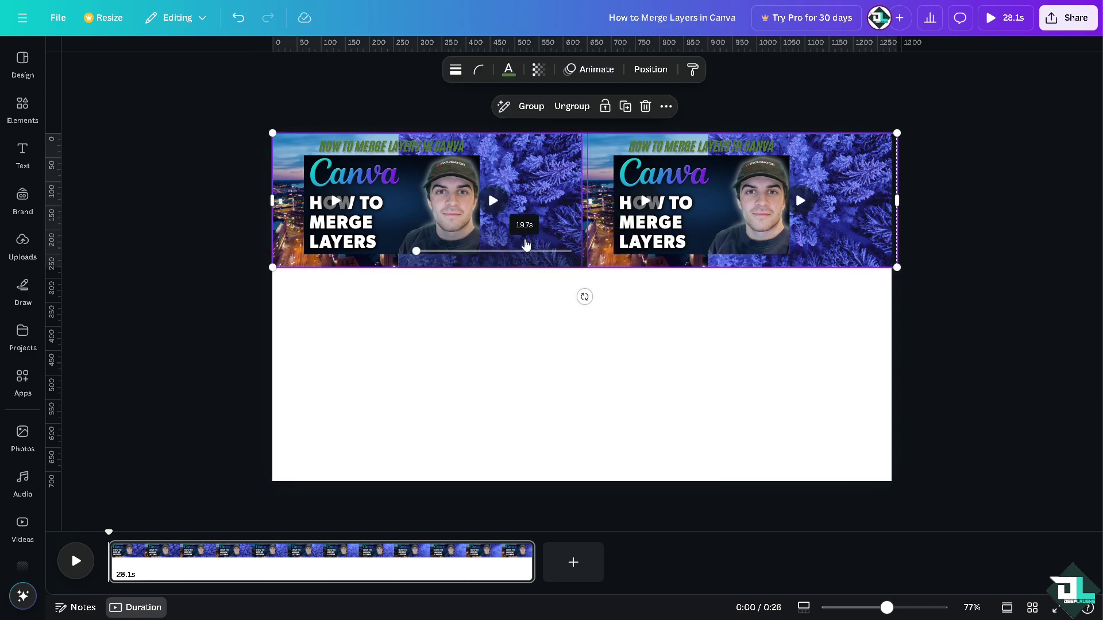
pyautogui.click(532, 105)
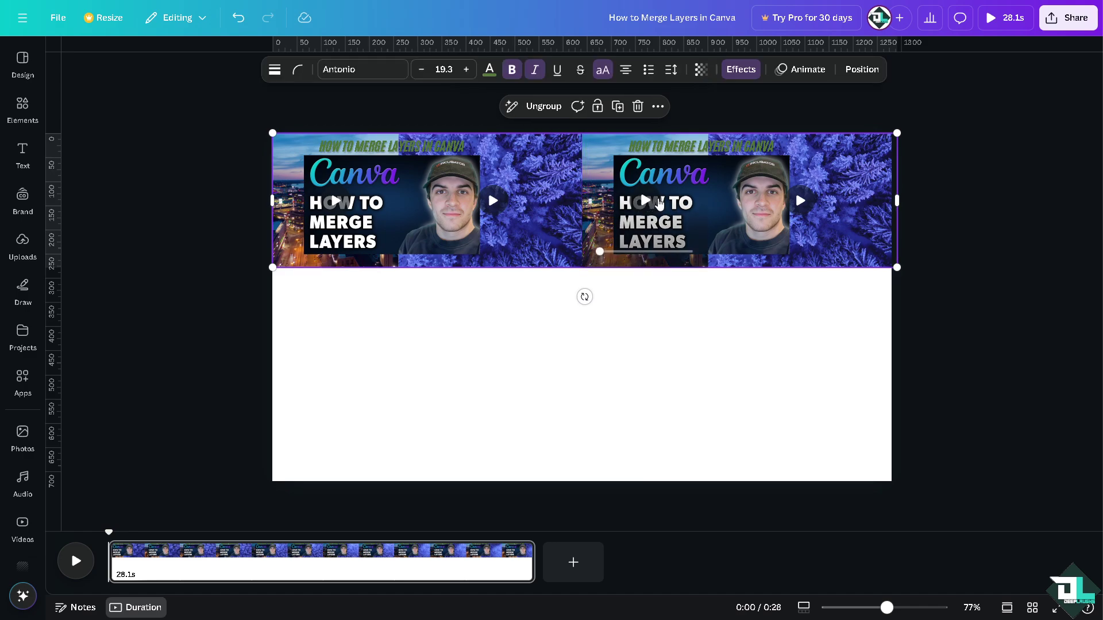
pyautogui.moveTo(659, 204); pyautogui.dragTo(686, 196)
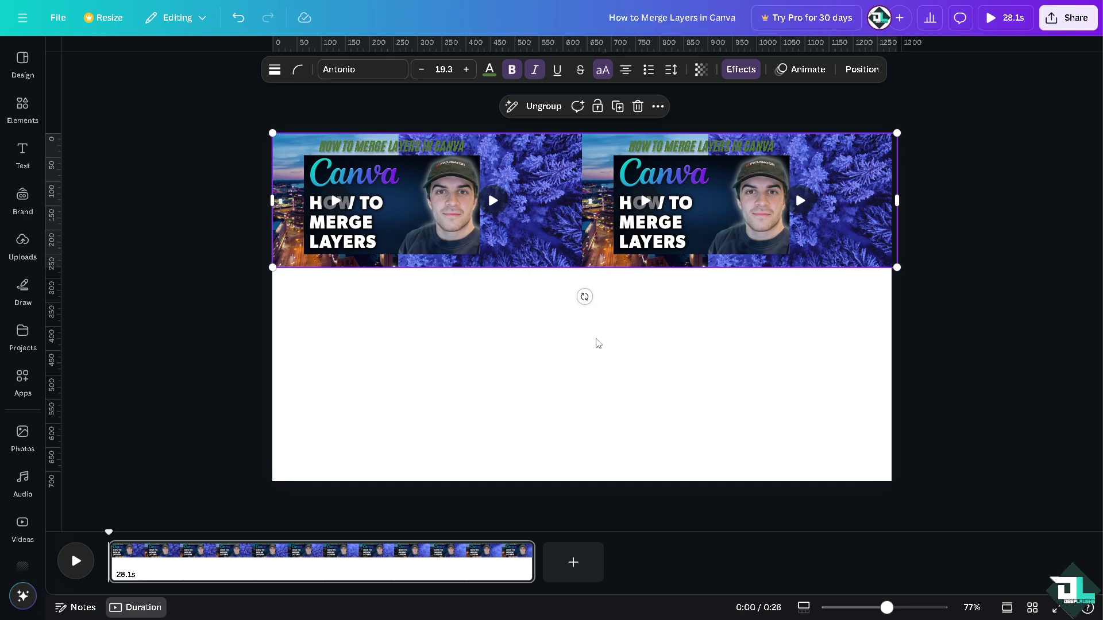
# Undo back to the single full-size thumbnail group.
pyautogui.hotkey('ctrl', 'z')
pyautogui.hotkey('ctrl', 'z')
pyautogui.hotkey('ctrl', 'z')
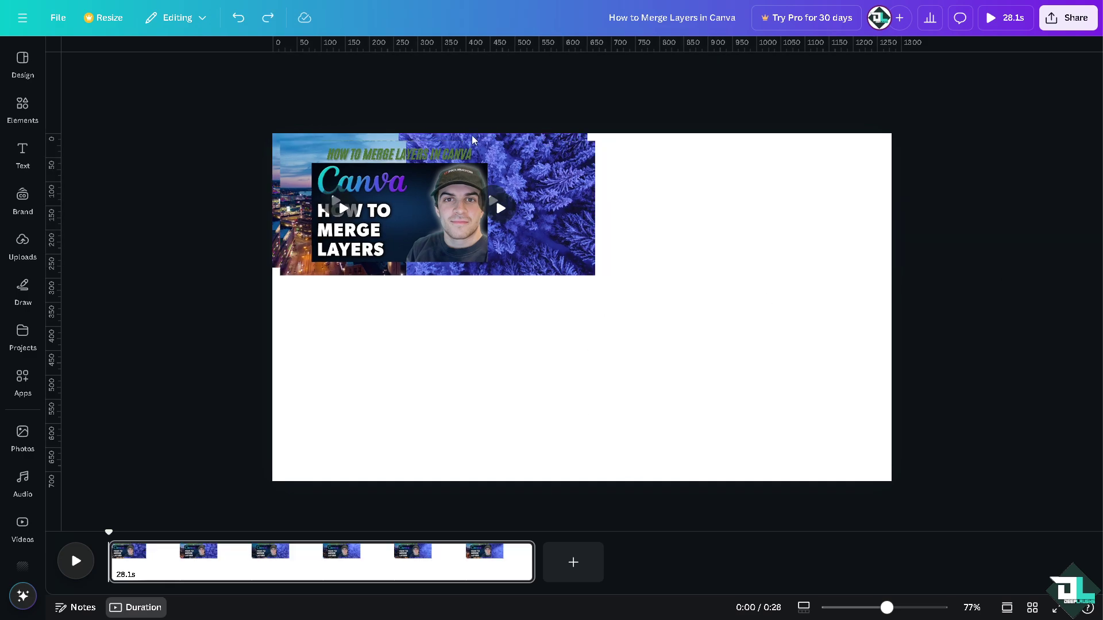
pyautogui.hotkey('ctrl', 'z')
pyautogui.hotkey('ctrl', 'z')
pyautogui.hotkey('ctrl', 'z')
pyautogui.hotkey('ctrl', 'z')
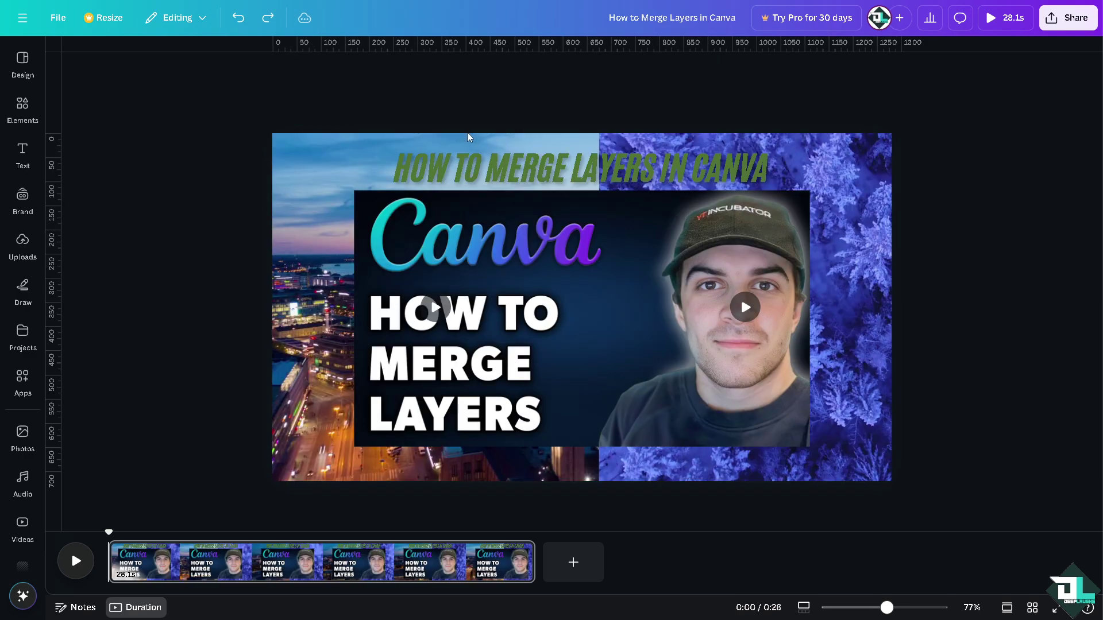
pyautogui.hotkey('ctrl', 'z')
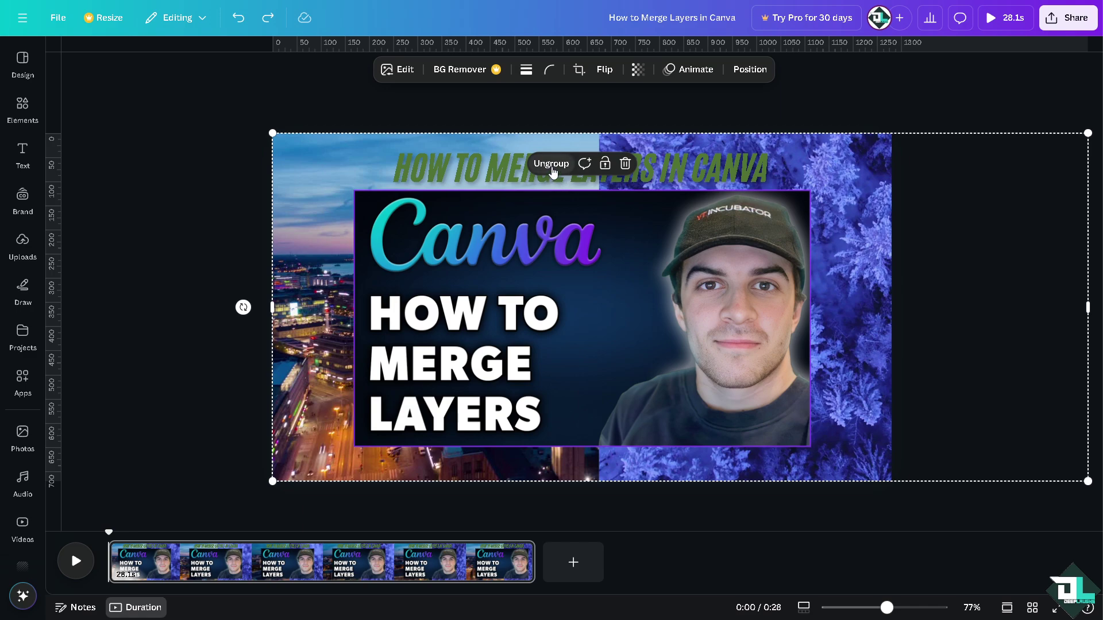
# Ungroup it and reselect the photo, title, city video and forest video together.
pyautogui.click(553, 164)
pyautogui.click(200, 126)
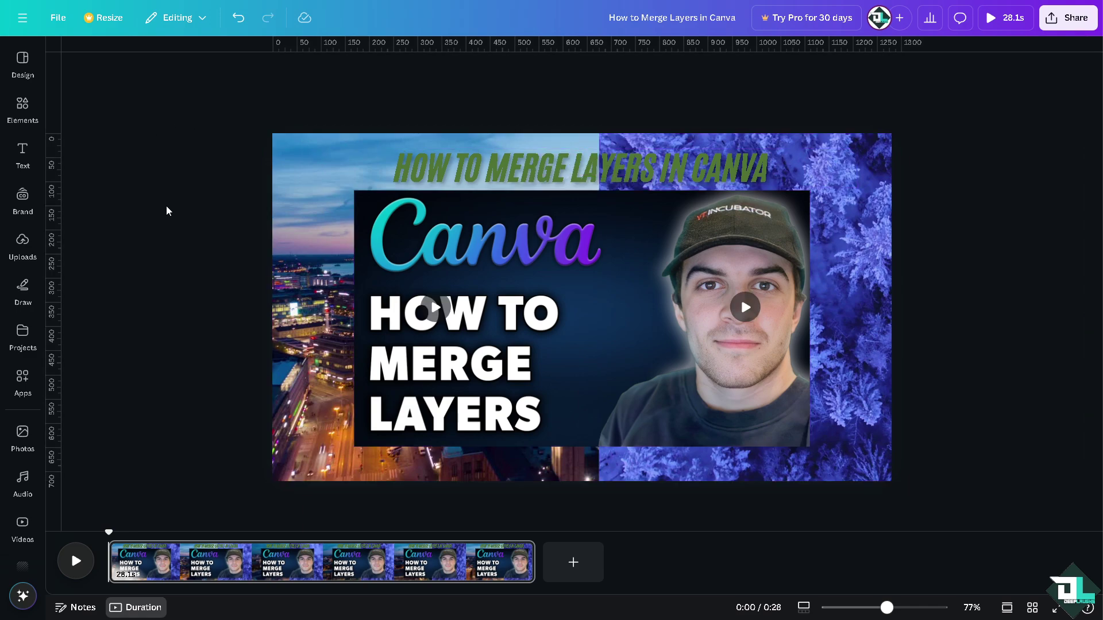
pyautogui.click(515, 258)
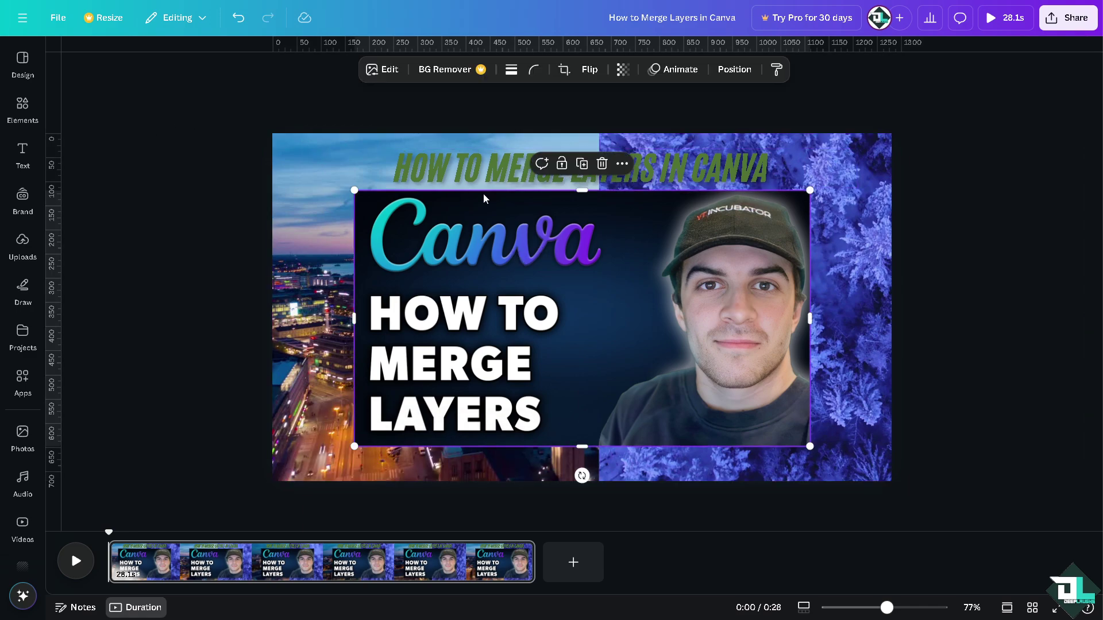
pyautogui.keyDown('shift'); pyautogui.click(461, 166); pyautogui.keyUp('shift')
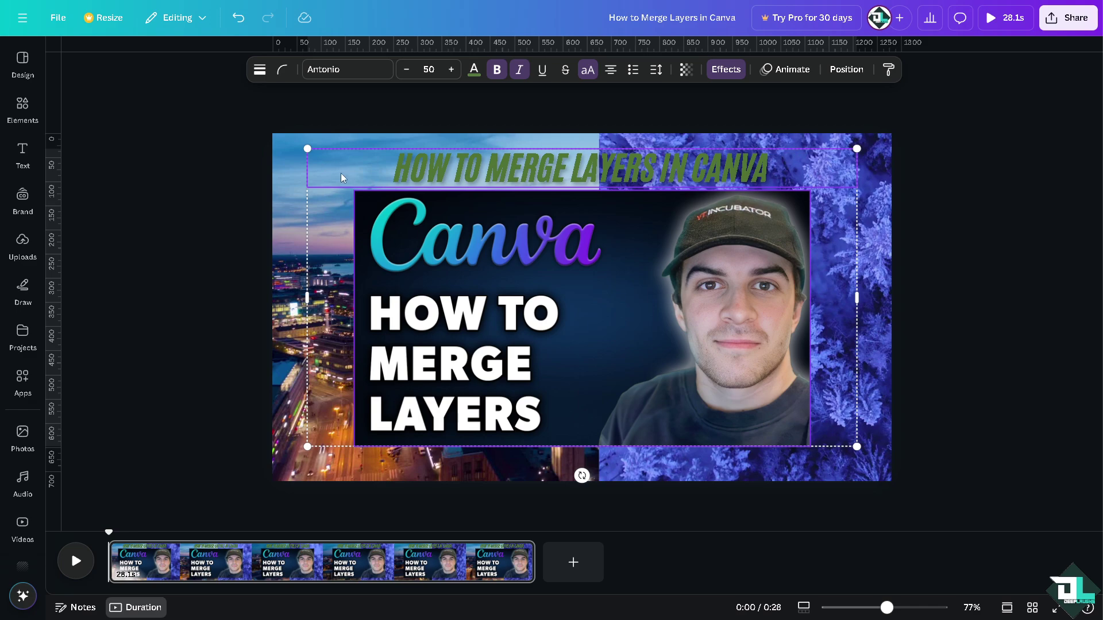
pyautogui.keyDown('shift'); pyautogui.click(282, 174); pyautogui.keyUp('shift')
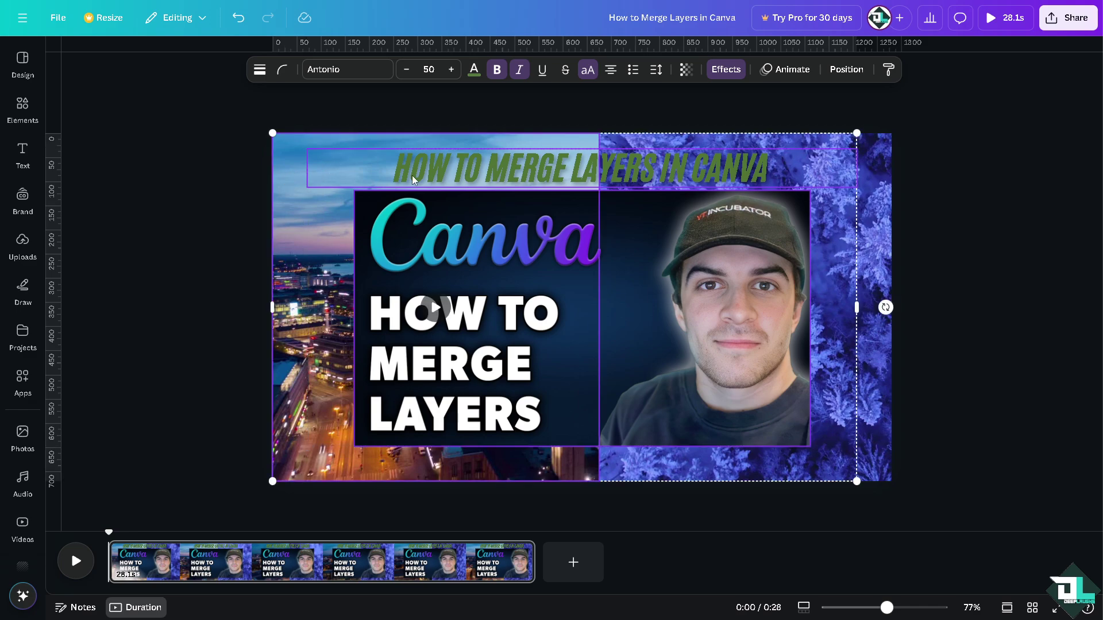
pyautogui.keyDown('shift'); pyautogui.click(874, 187); pyautogui.keyUp('shift')
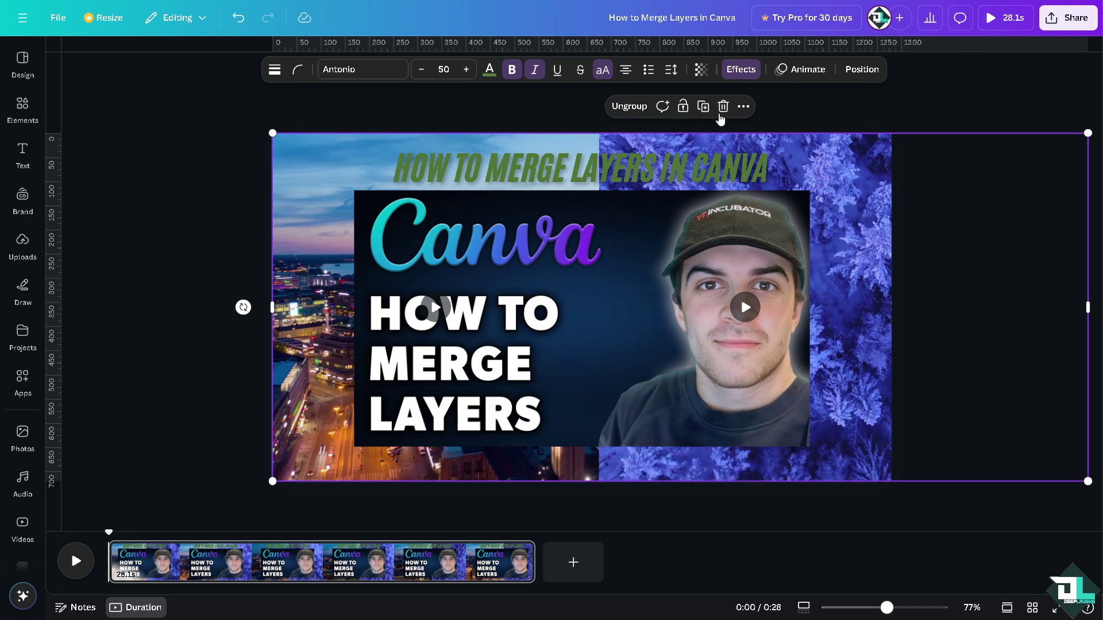
# Lock the grouped thumbnail and preview the design full screen.
pyautogui.click(683, 108)
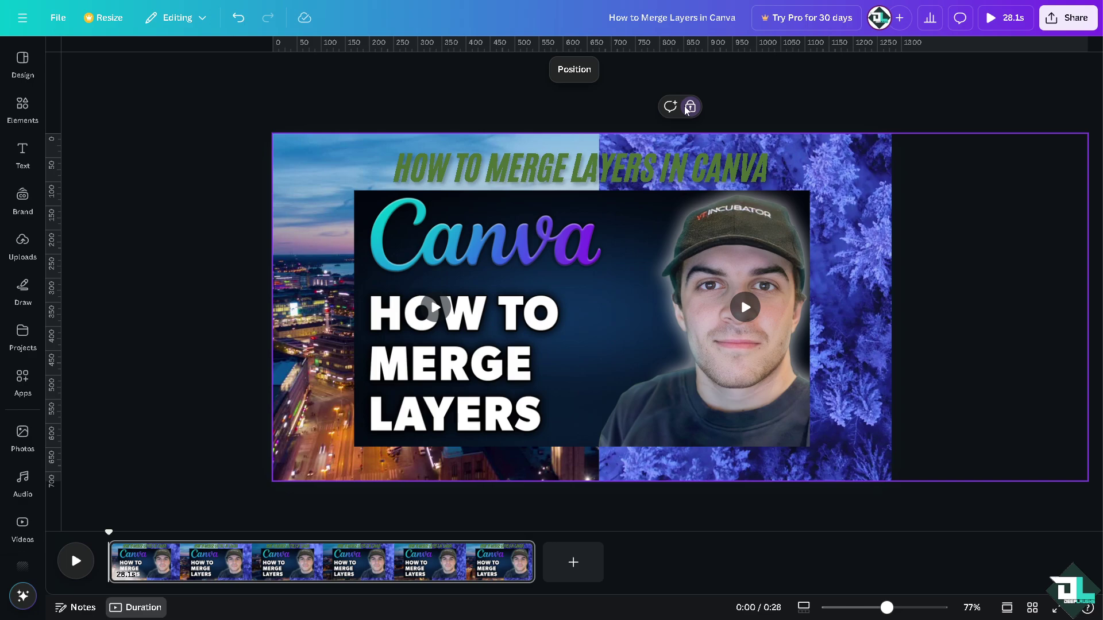
pyautogui.click(1006, 18)
# In Layers show Overlapping, then unlock and ungroup the thumbnail group into four layers.
pyautogui.click(576, 69)
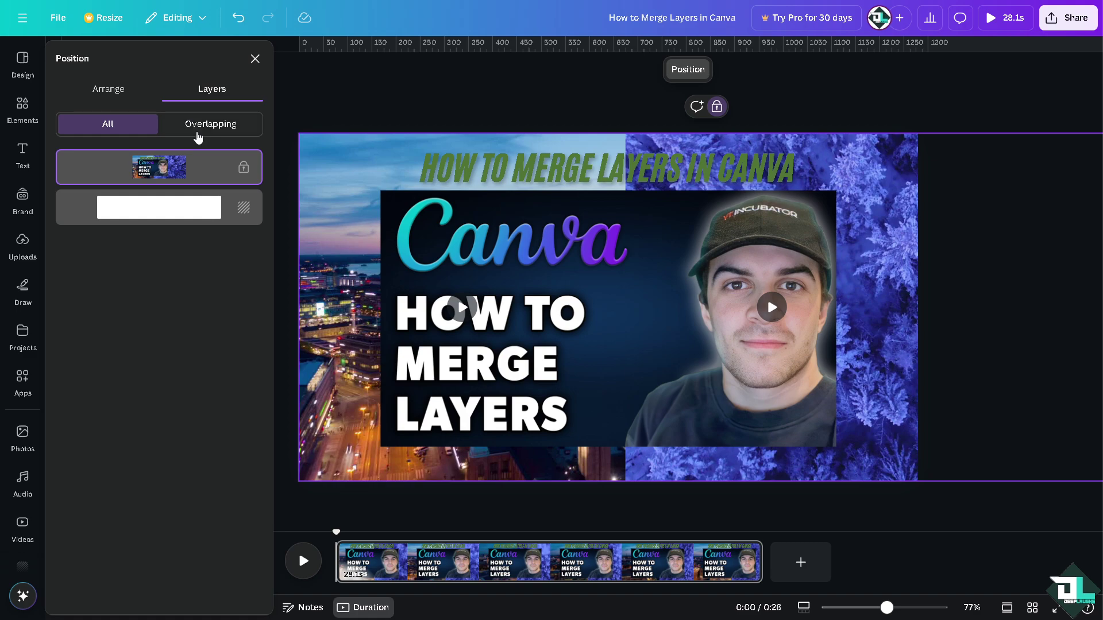
pyautogui.click(196, 131)
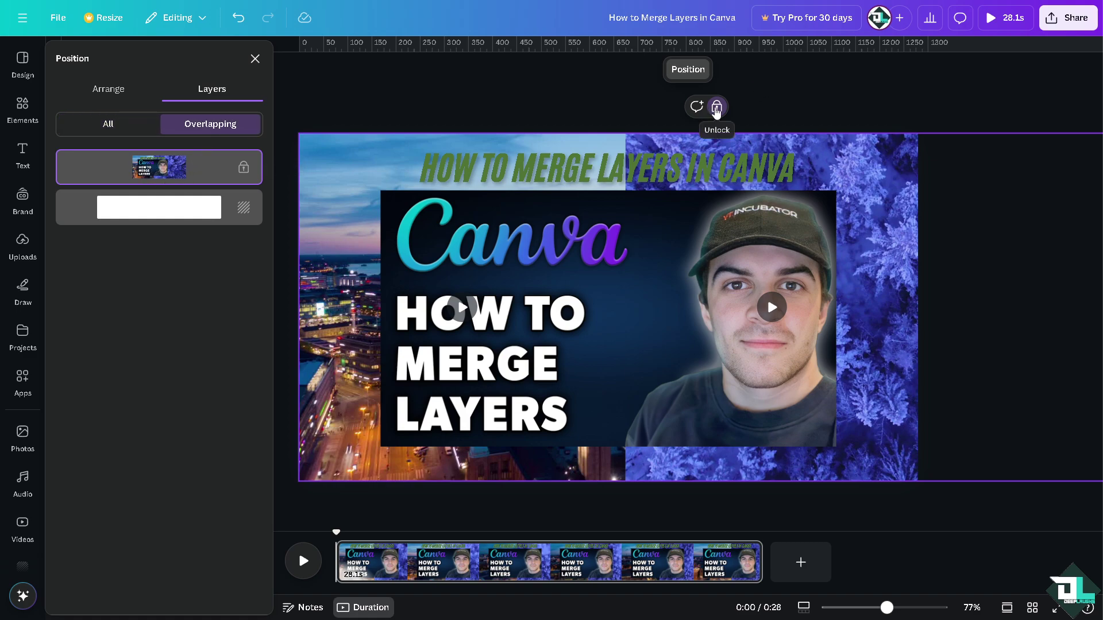
pyautogui.click(716, 107)
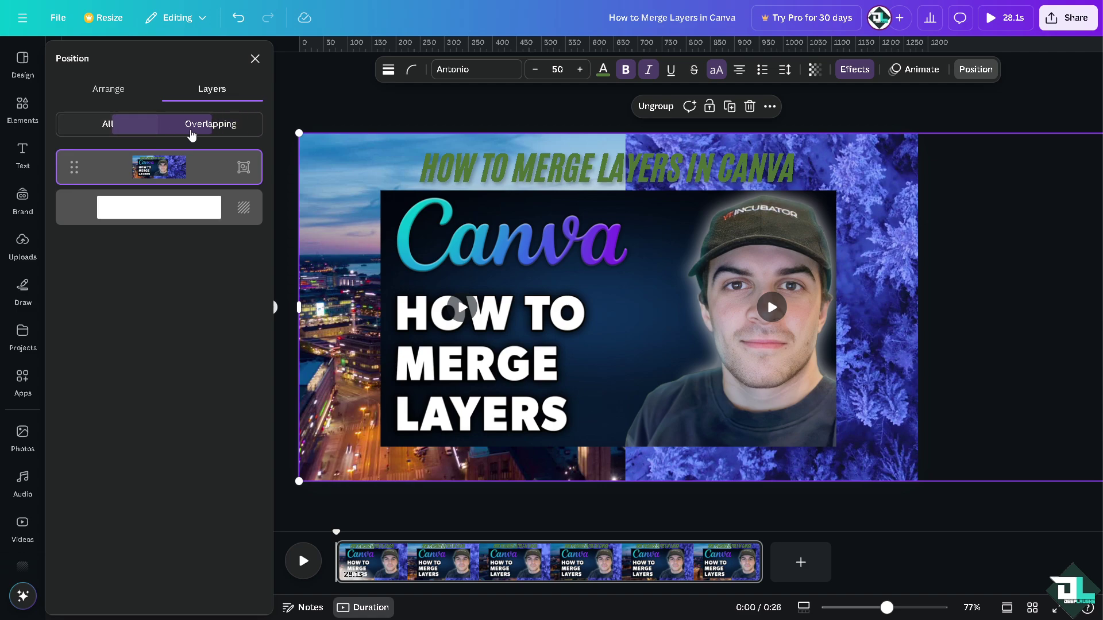
pyautogui.click(658, 107)
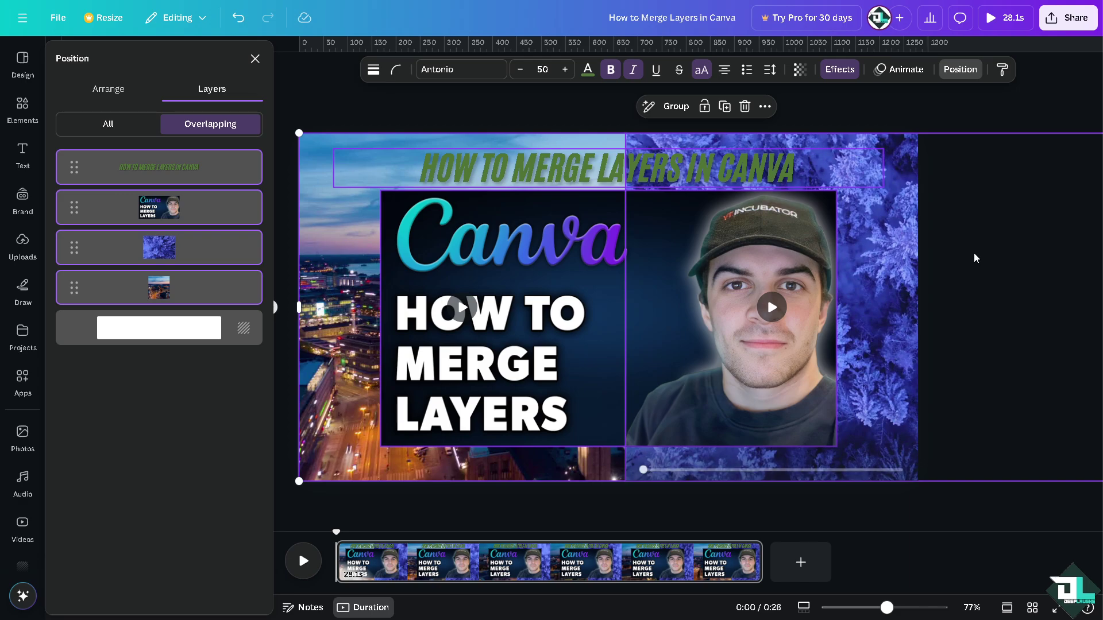
pyautogui.press('Escape')
pyautogui.click(22, 154)
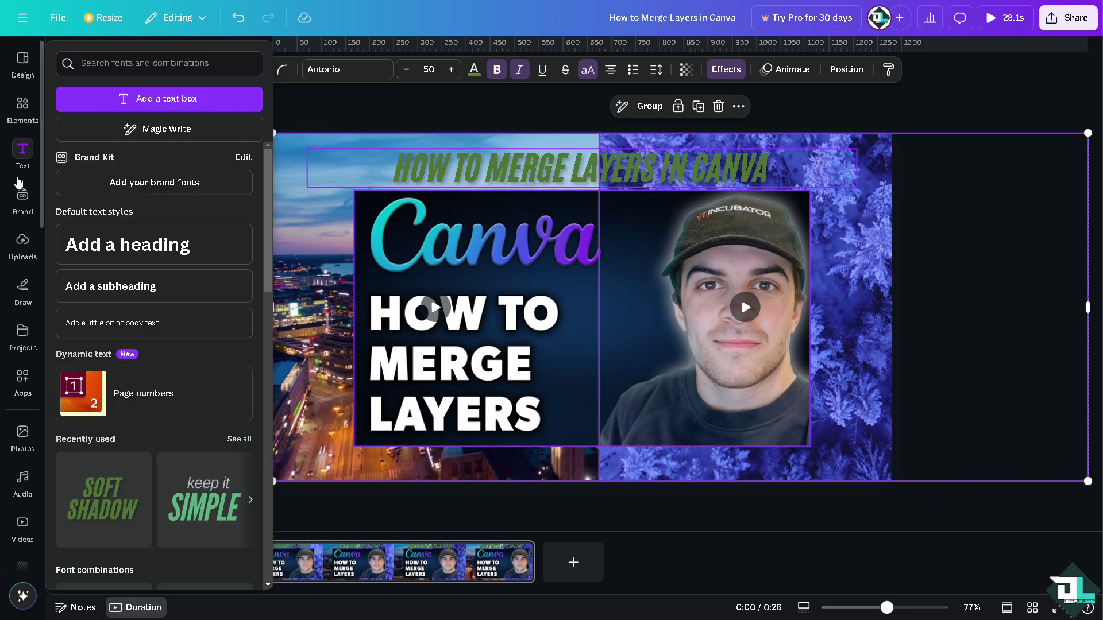
pyautogui.click(22, 154)
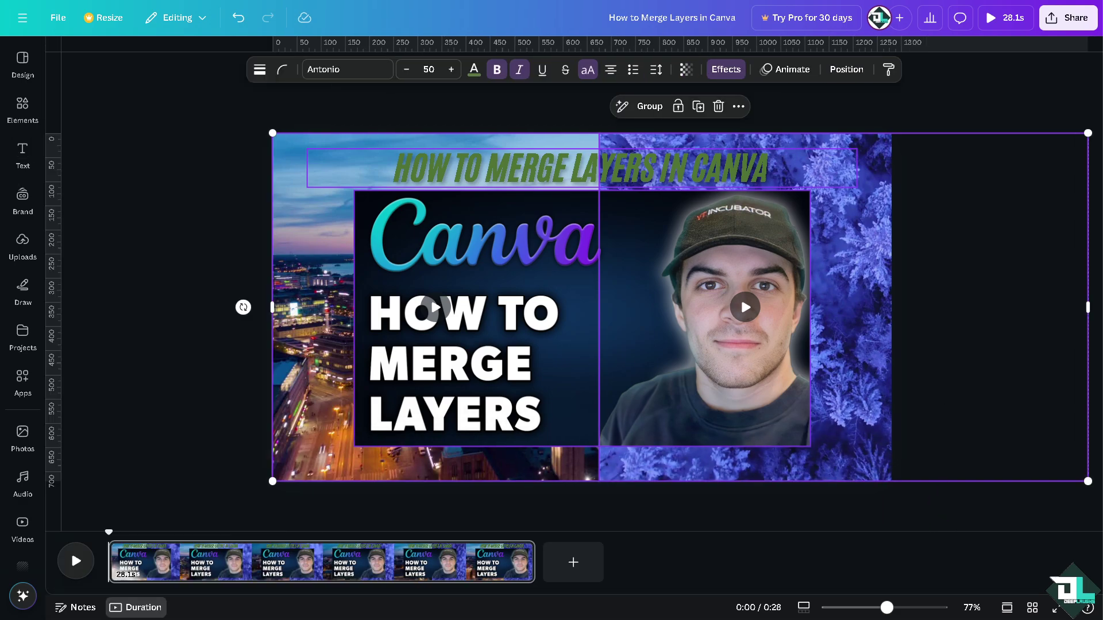